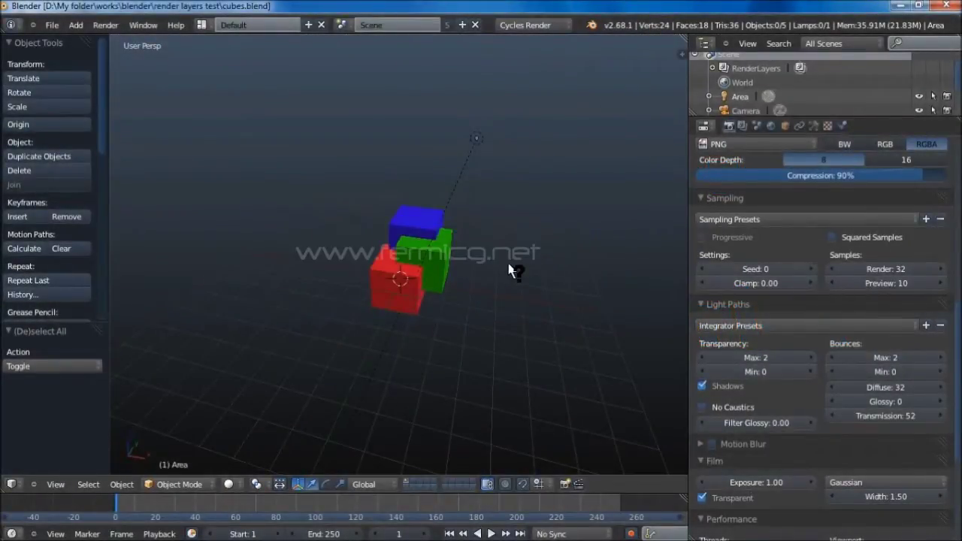
- Examine the overlapping red, green and blue cubes from several angles, selecting the blue cube
middle_drag(509, 269, 458, 302)
scroll(473, 301, up, 2)
scroll(466, 263, down, 2)
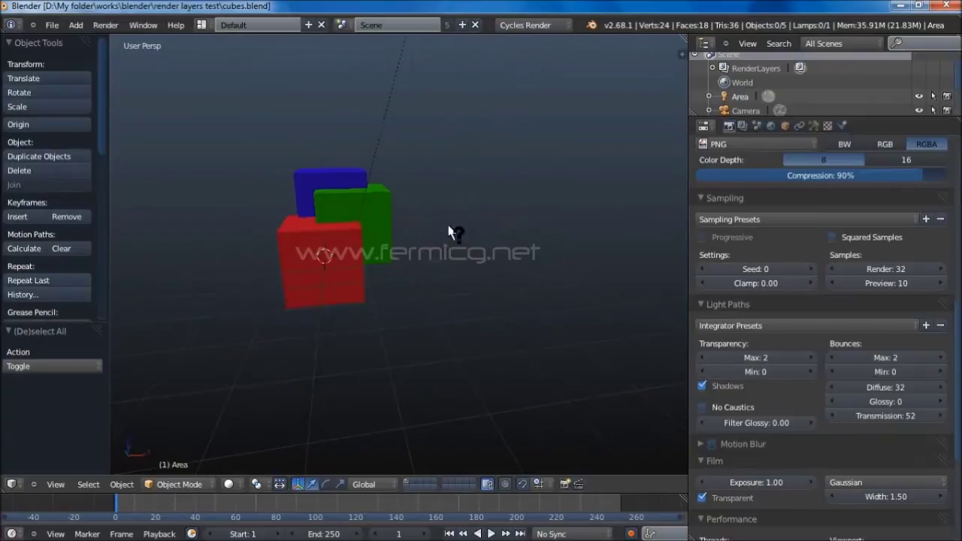
middle_drag(328, 307, 428, 260)
scroll(392, 299, up, 2)
scroll(427, 259, up, 2)
right_click(428, 259)
right_click(311, 165)
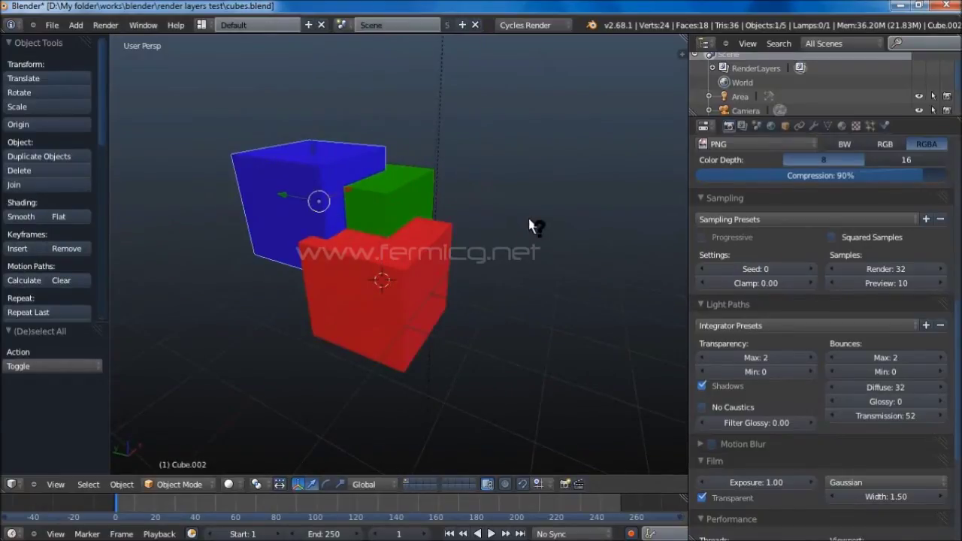
middle_drag(536, 233, 508, 204)
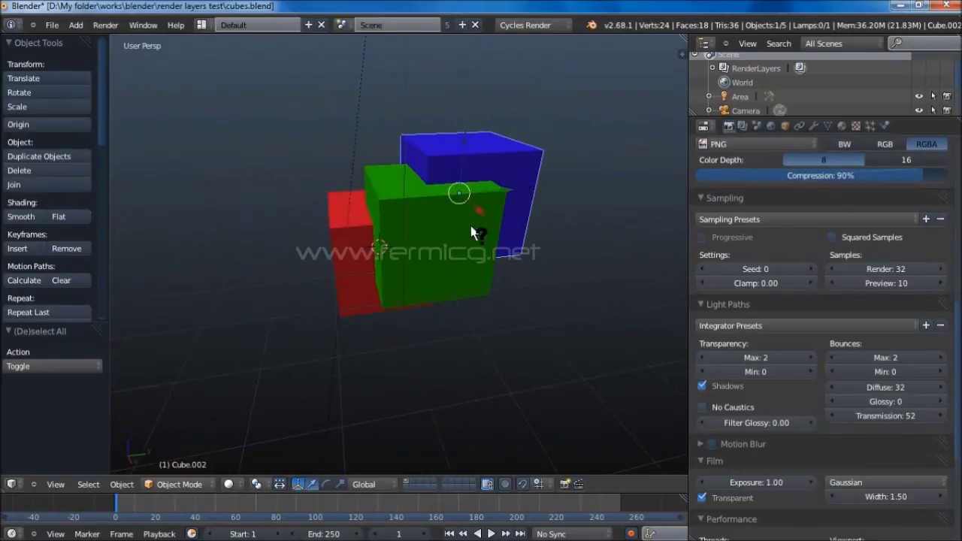
middle_drag(489, 206, 589, 242)
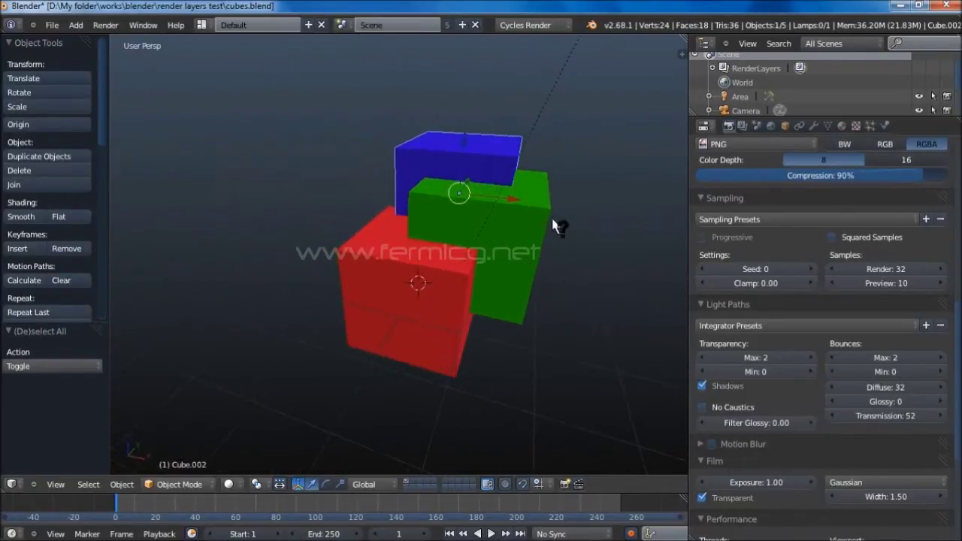
- Choose Cycles Render as the render engine and select the area lamp above the cubes
click(530, 24)
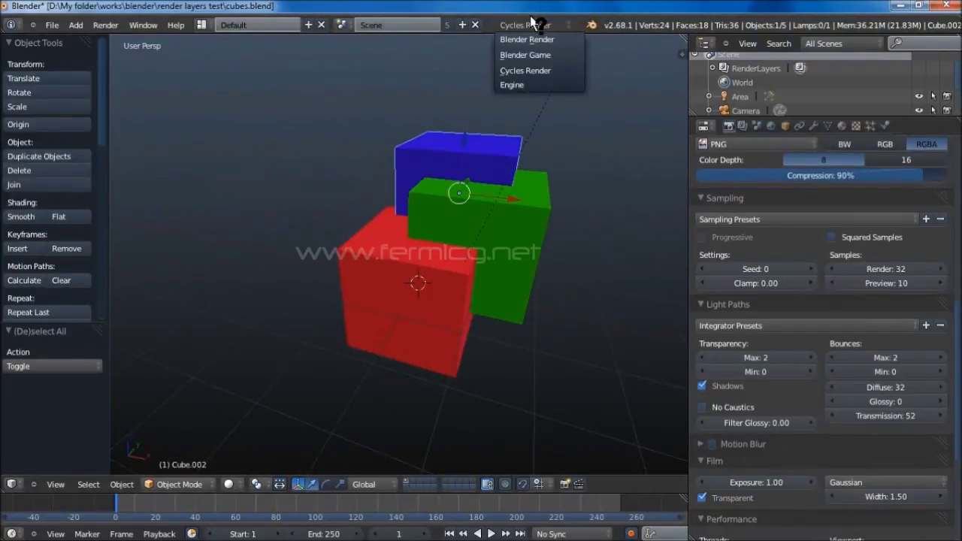
click(526, 70)
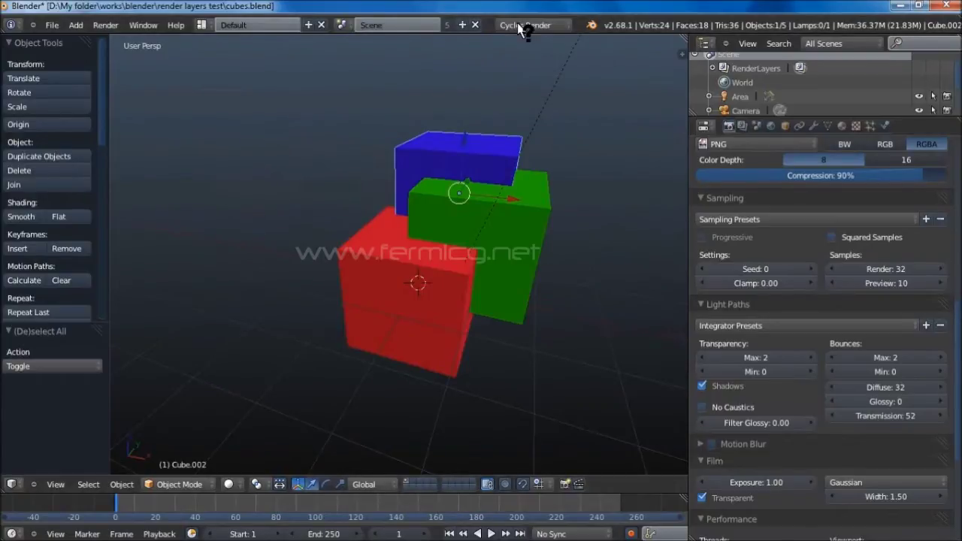
middle_drag(509, 150, 486, 172)
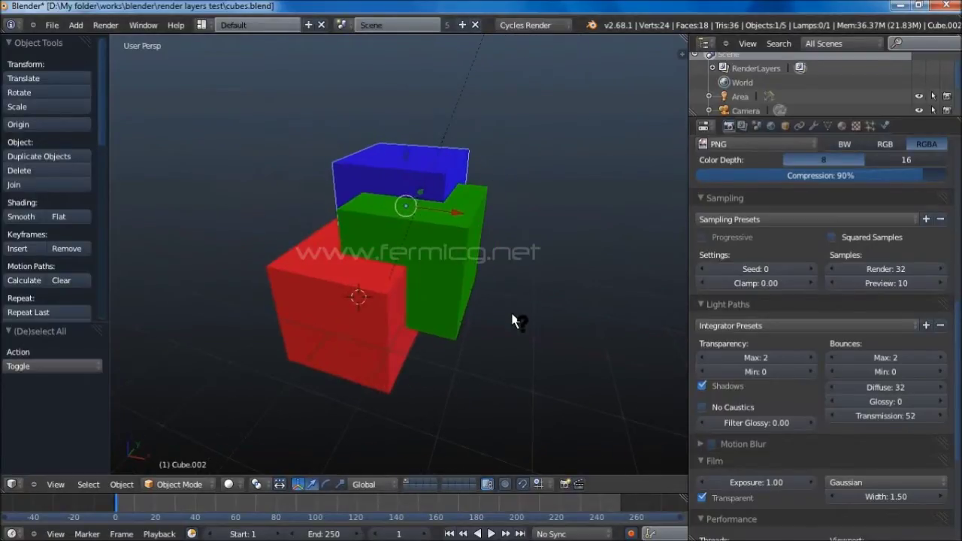
scroll(512, 319, down, 5)
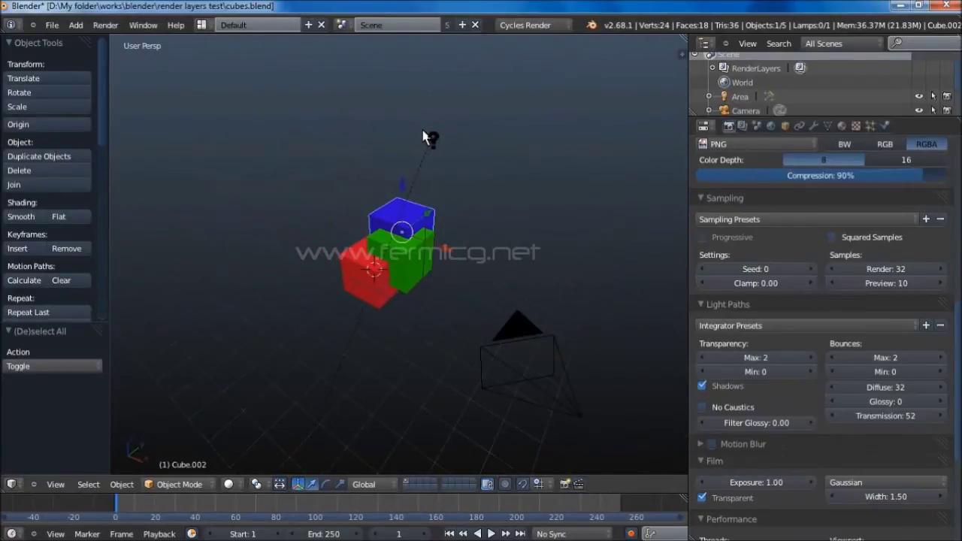
right_click(425, 134)
- Render an image of the three cubes and switch to the Compositing screen layout
scroll(443, 170, up, 7)
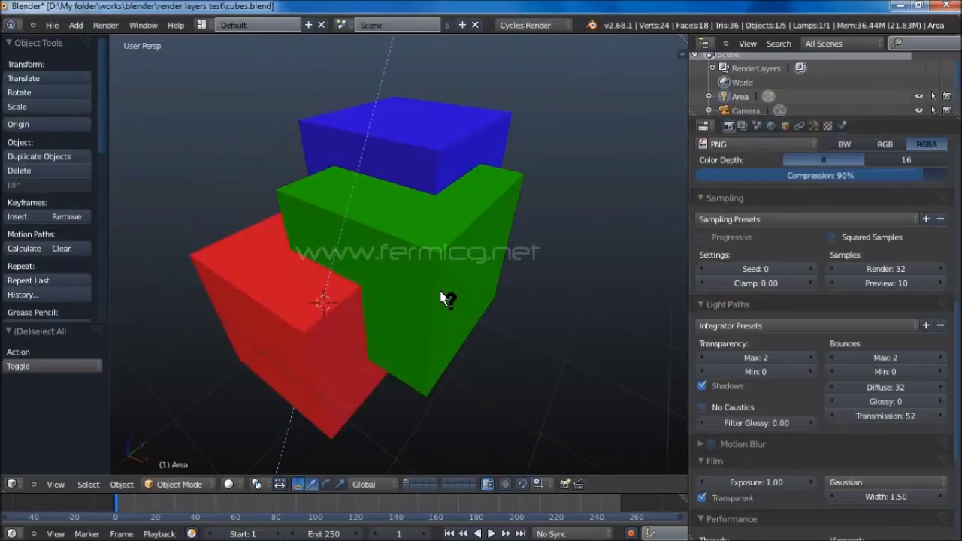
middle_drag(441, 323, 481, 273)
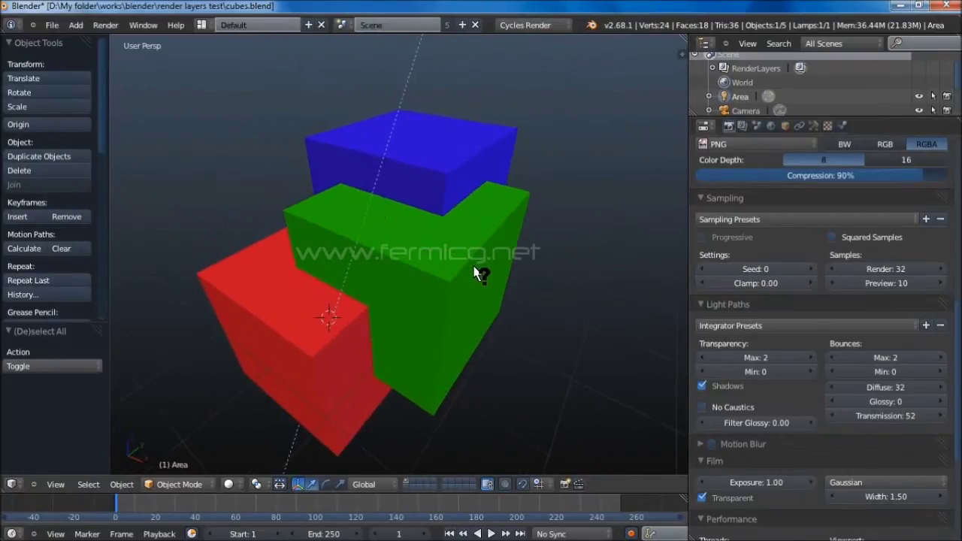
click(106, 26)
click(106, 38)
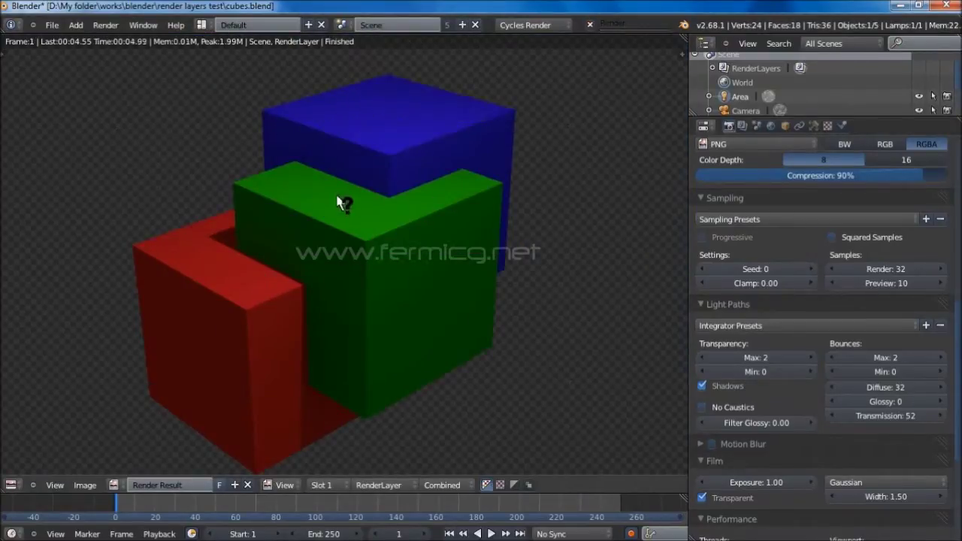
click(202, 23)
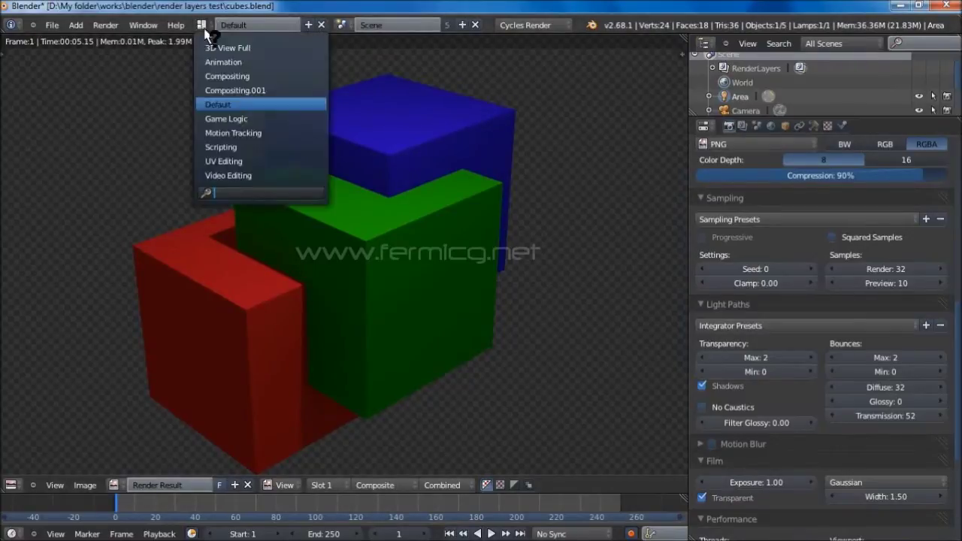
click(220, 75)
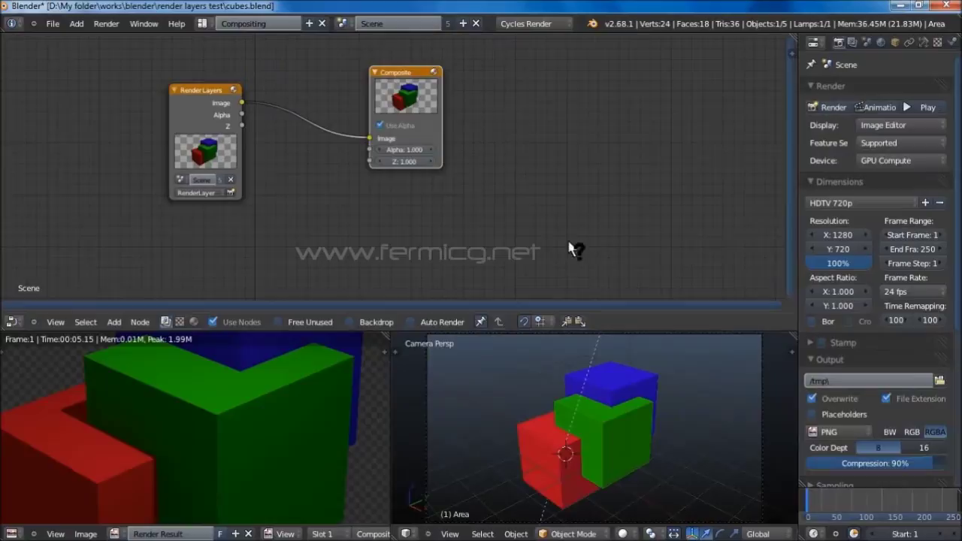
- Choose RenderLayer in the Render Layers node and show the render layer settings in a widened properties editor
scroll(208, 125, up, 2)
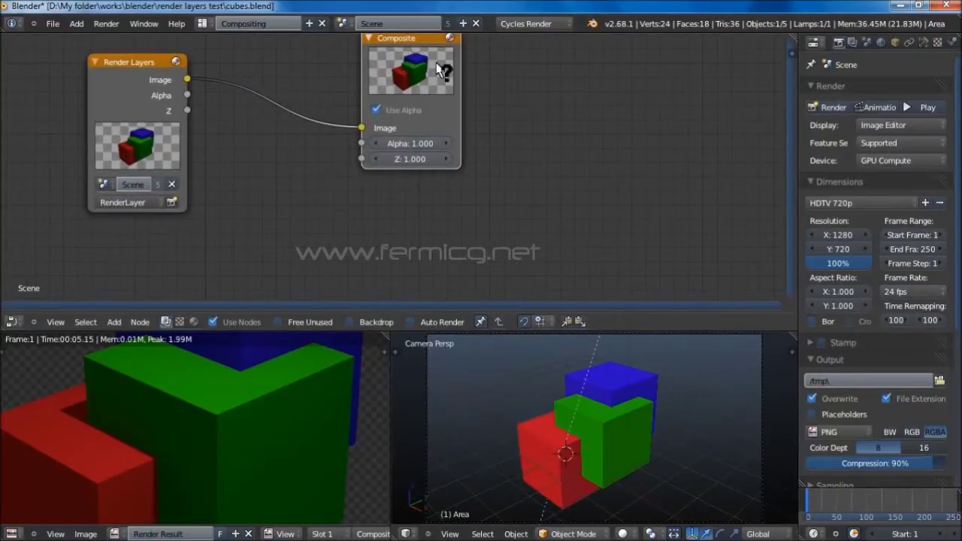
click(114, 201)
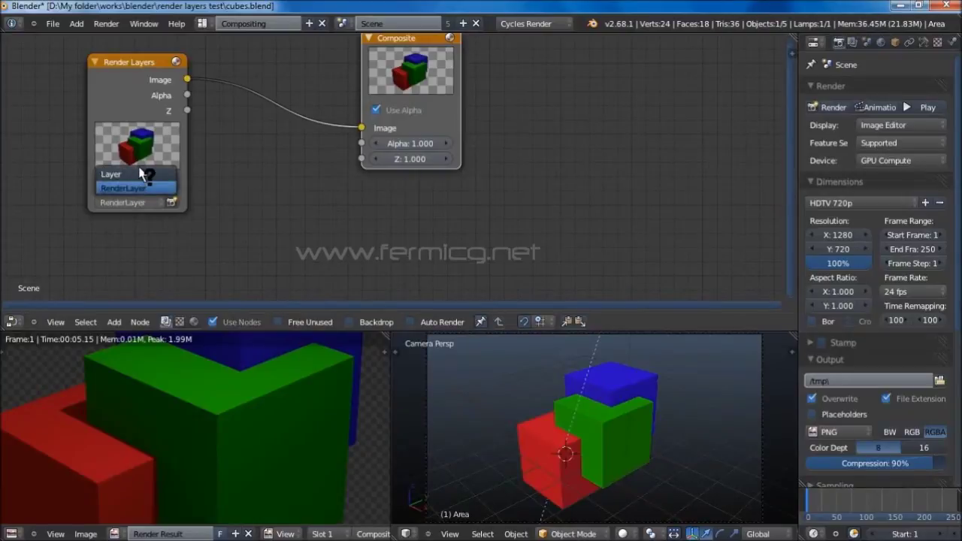
click(132, 187)
scroll(360, 211, down, 1)
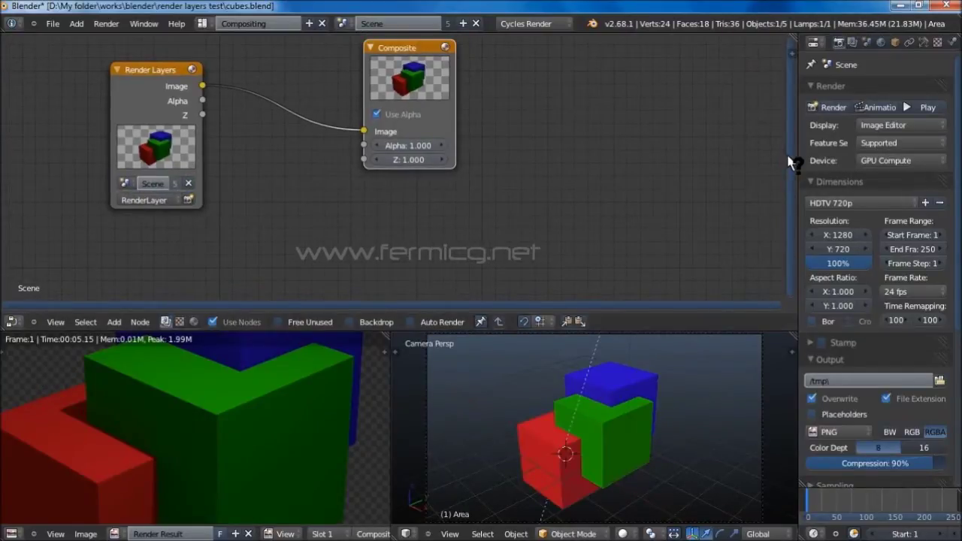
drag(786, 164, 671, 164)
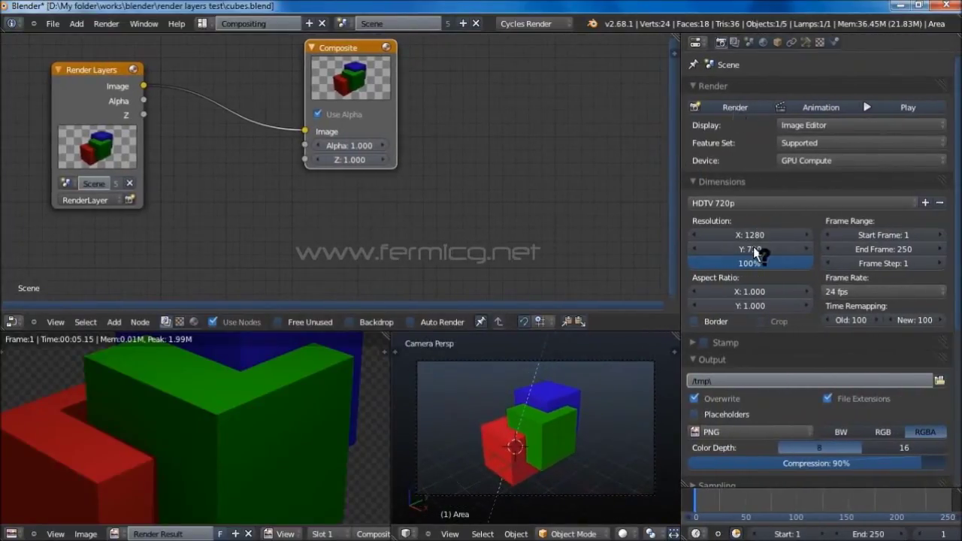
click(732, 42)
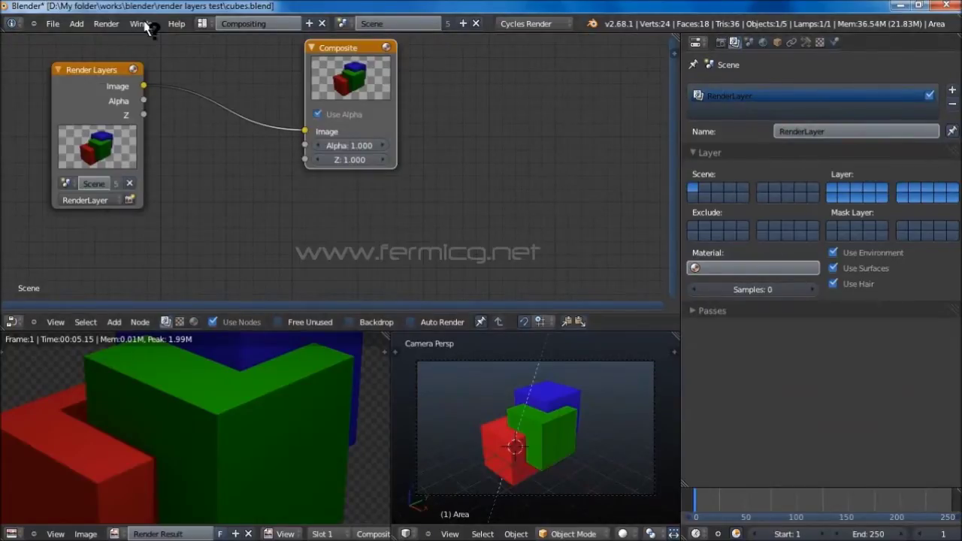
- Return to the 3D view in the Default screen layout and show the render layer settings there
click(201, 23)
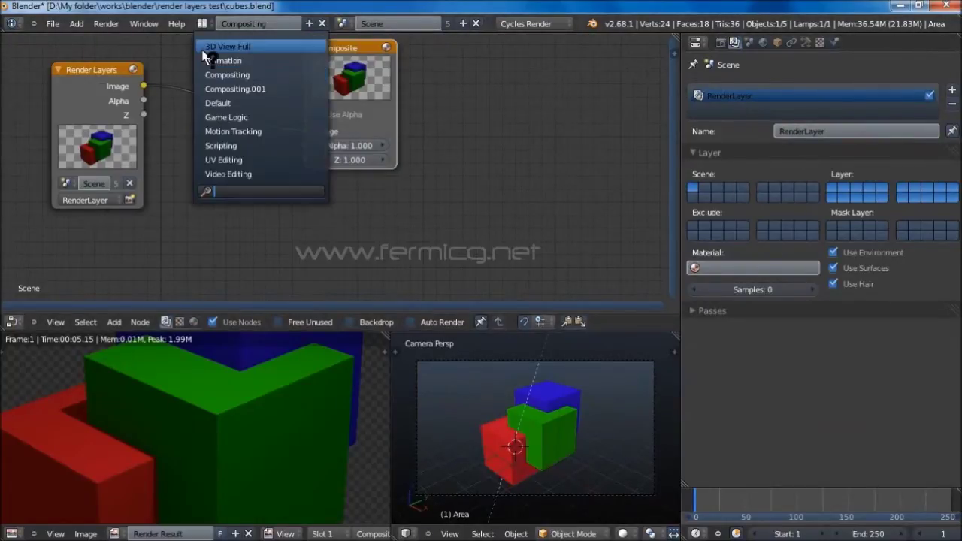
click(219, 103)
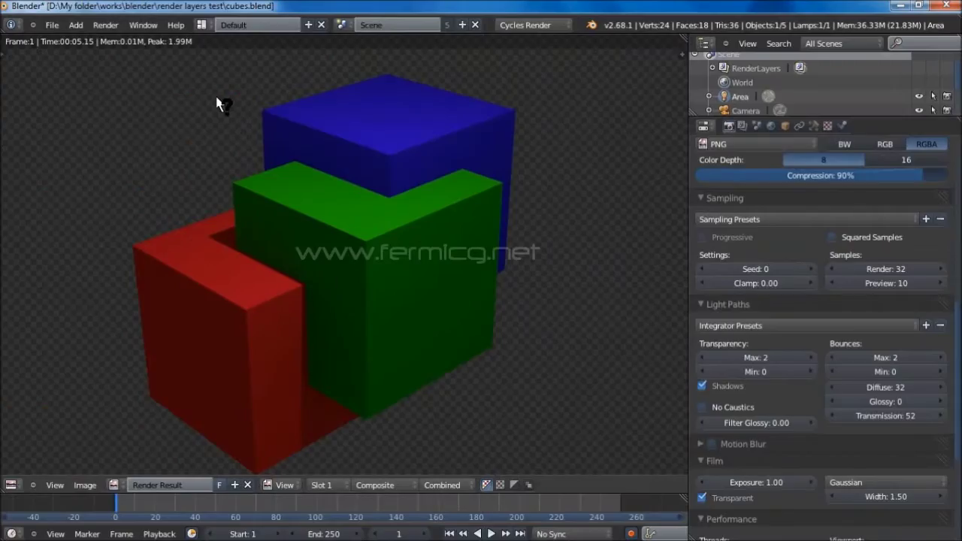
click(106, 25)
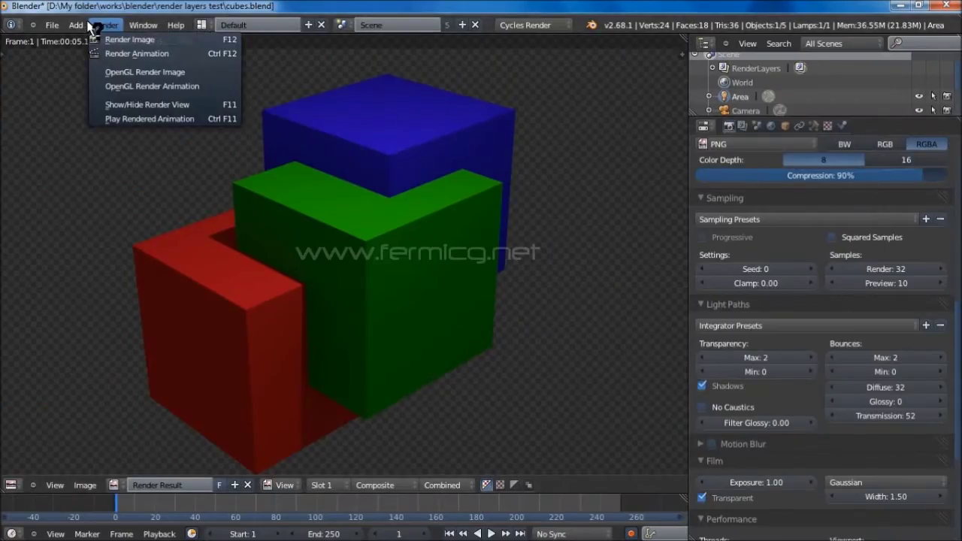
click(115, 102)
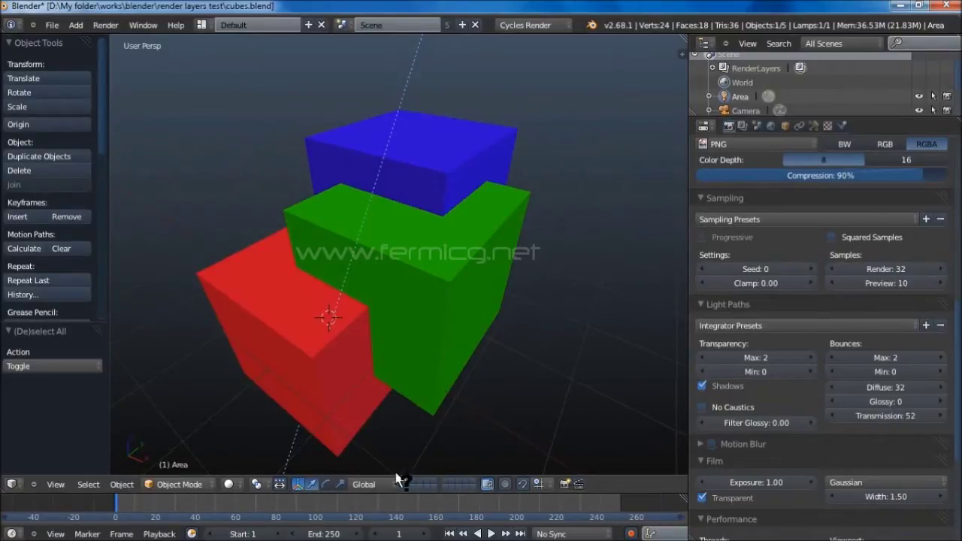
click(732, 125)
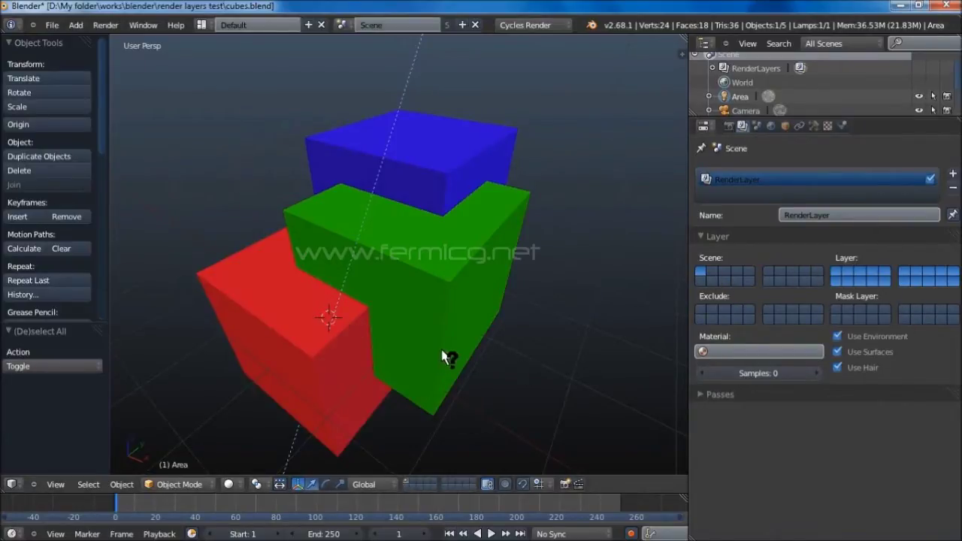
- Examine the three cubes from another angle, selecting the red, green and blue ones in turn
middle_drag(458, 383, 310, 314)
scroll(430, 376, down, 3)
scroll(454, 340, up, 5)
scroll(453, 339, down, 2)
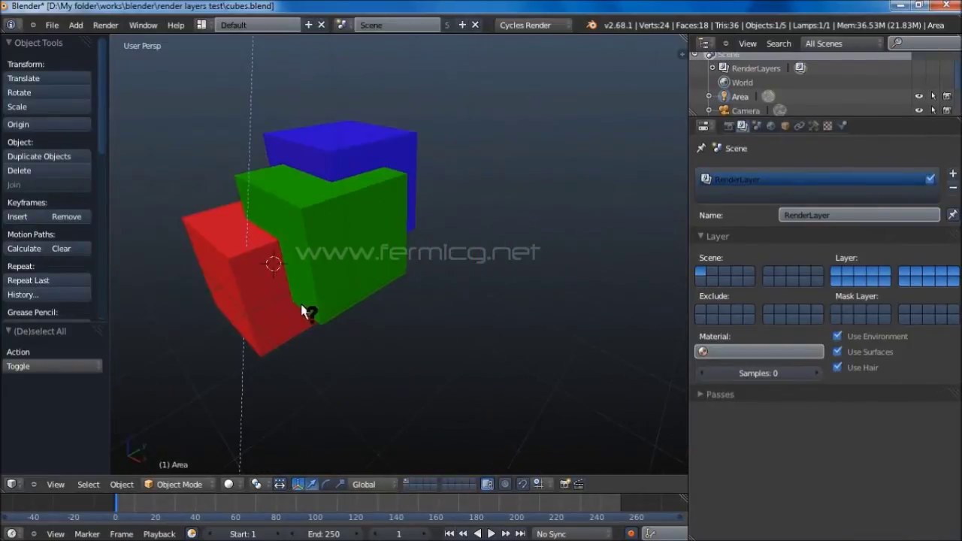
right_click(200, 235)
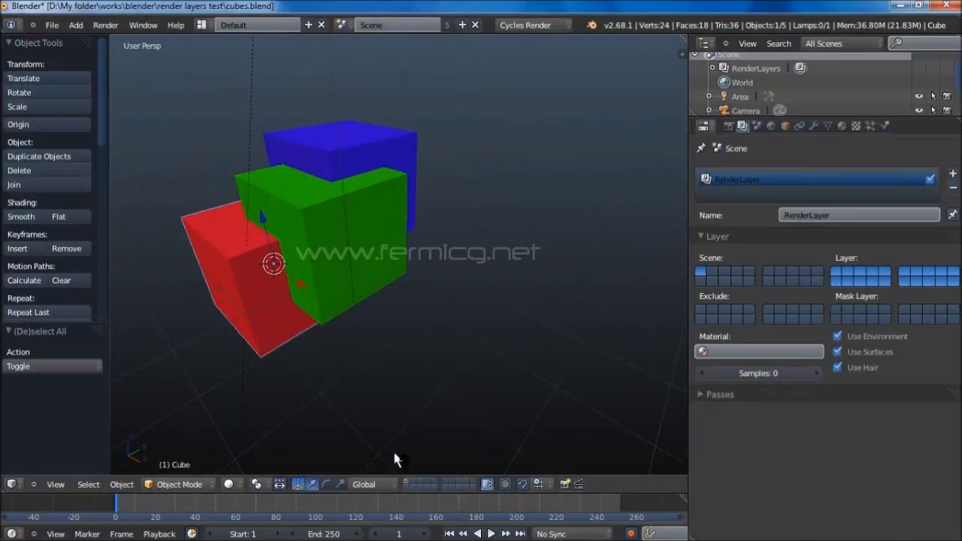
right_click(318, 223)
right_click(345, 184)
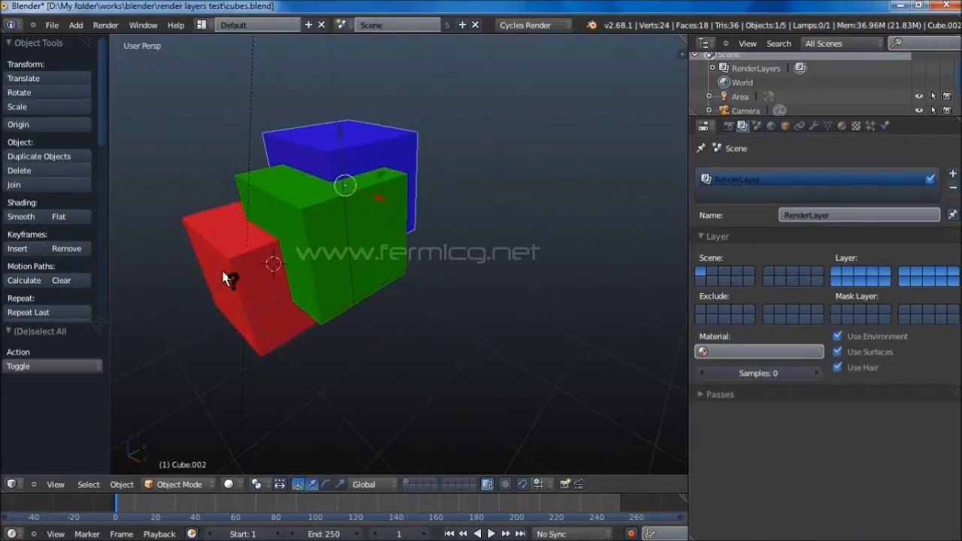
- Move the green cube to the second scene layer
right_click(300, 205)
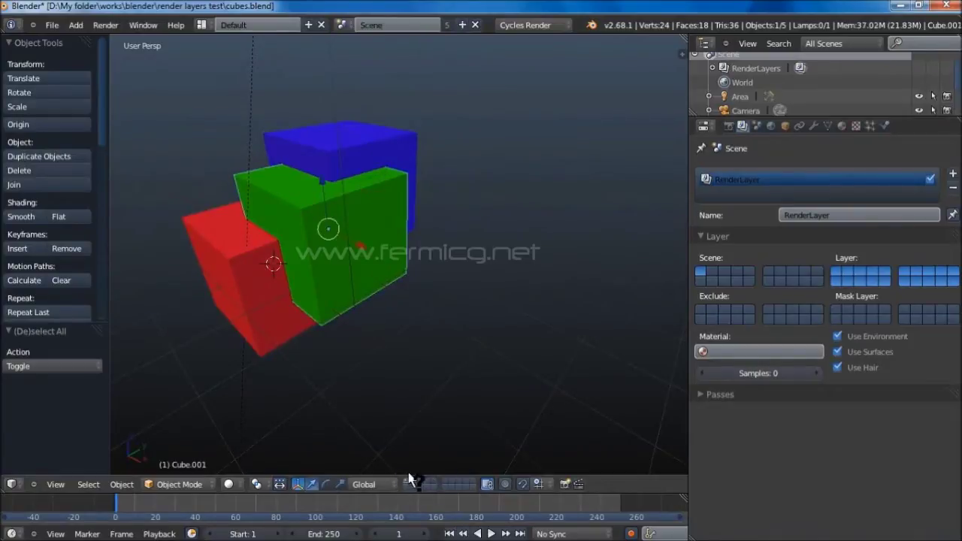
key(m)
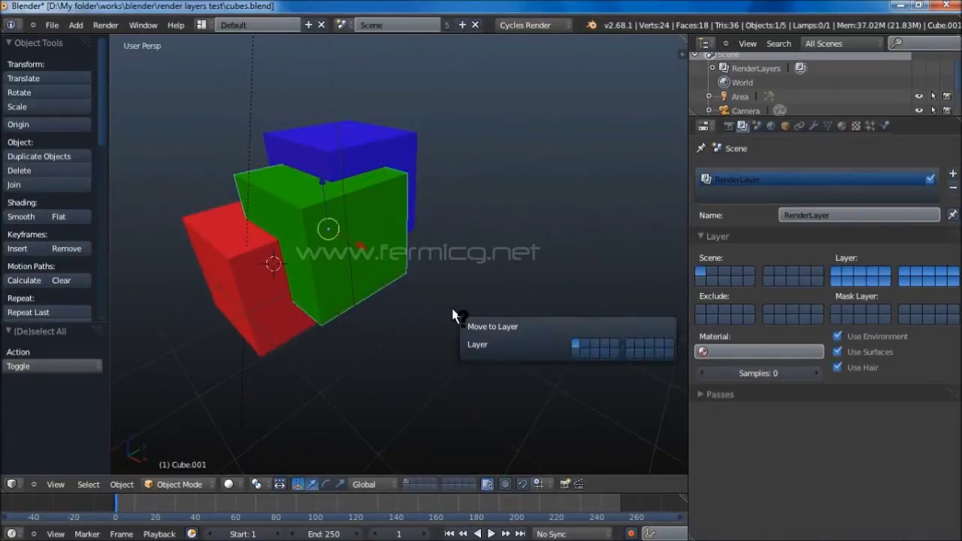
click(580, 342)
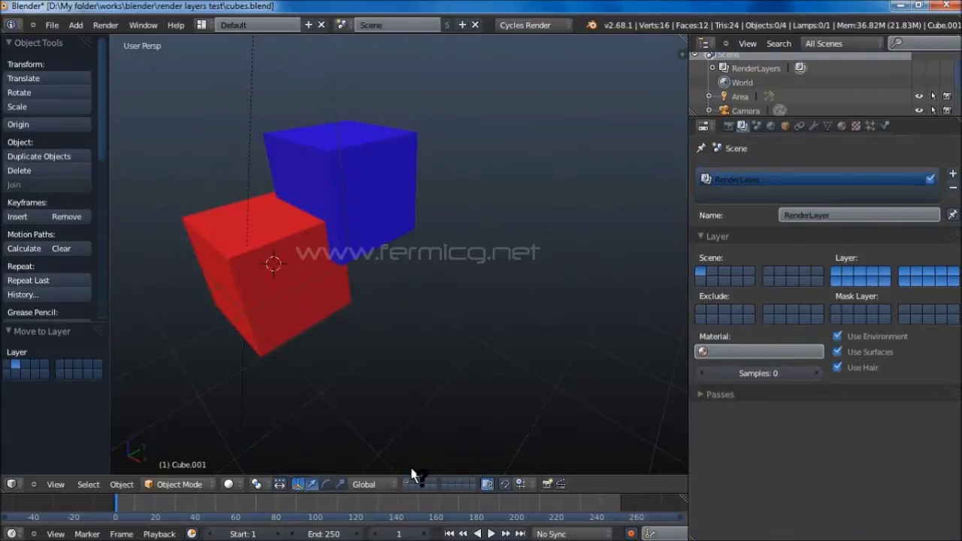
- Move the blue cube to the third scene layer
right_click(383, 201)
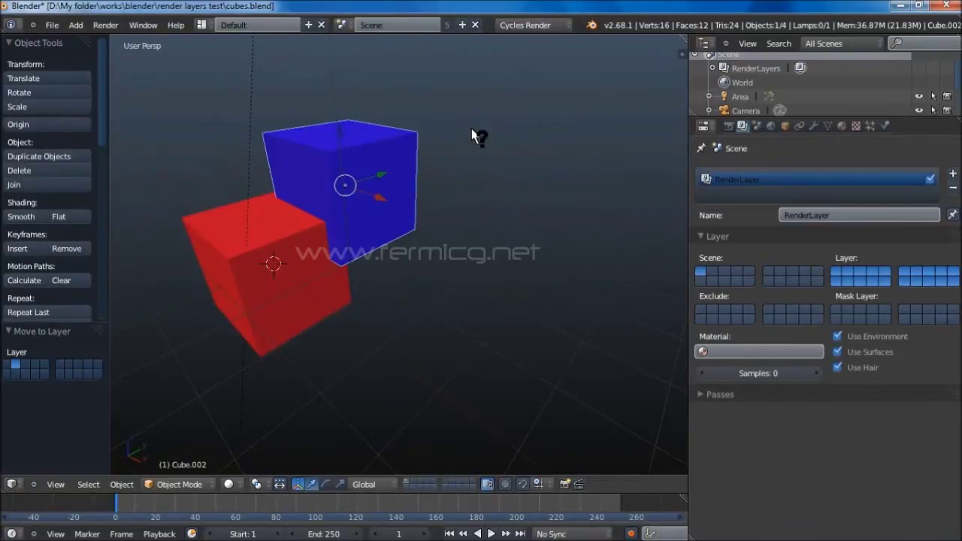
key(m)
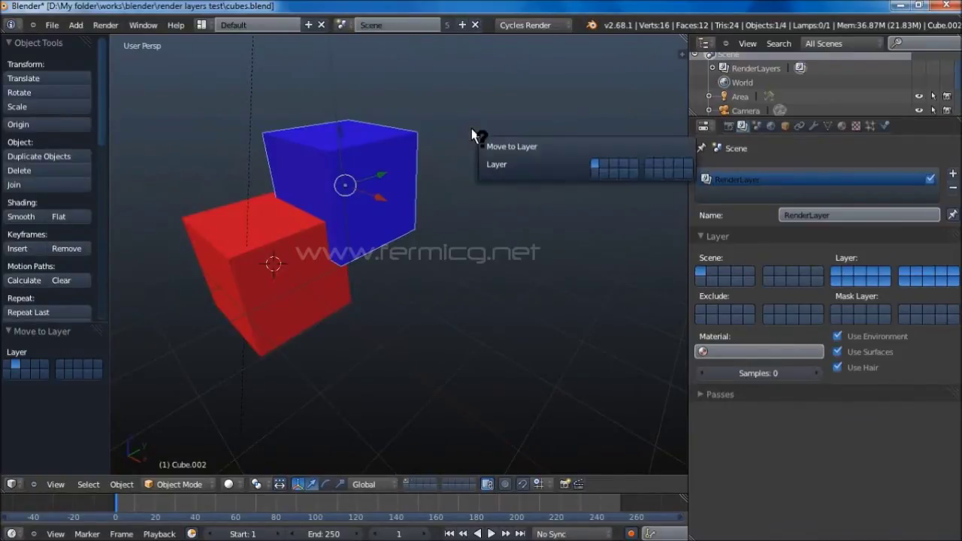
click(607, 164)
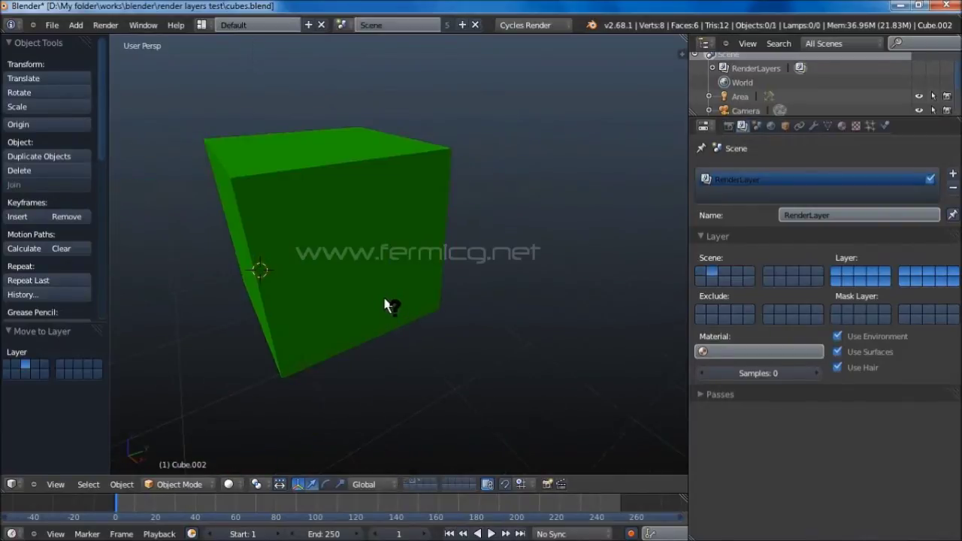
- View the second and third scene layers one at a time to check the green and blue cubes
click(403, 481)
click(412, 481)
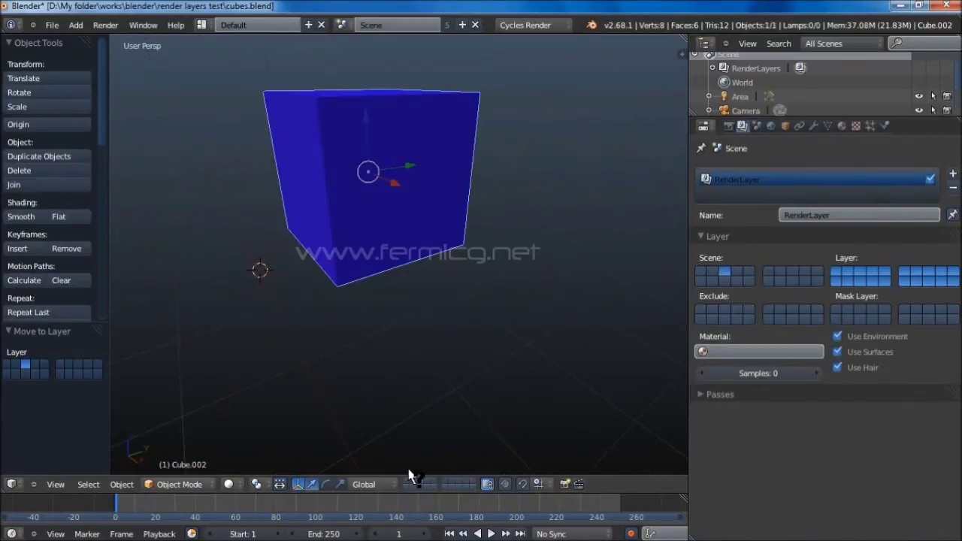
click(402, 476)
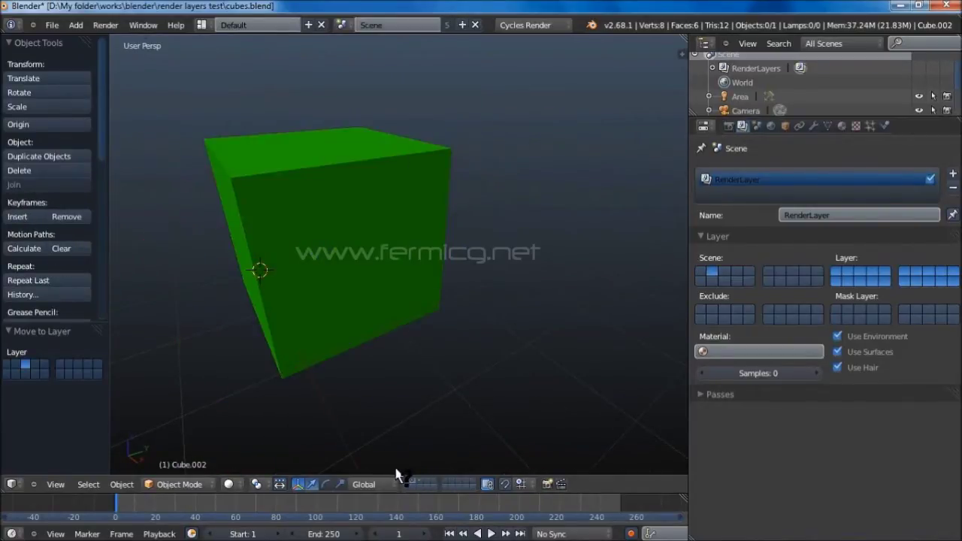
- Render only the first scene layer with the red cube, and return to the 3D view
click(406, 481)
click(105, 26)
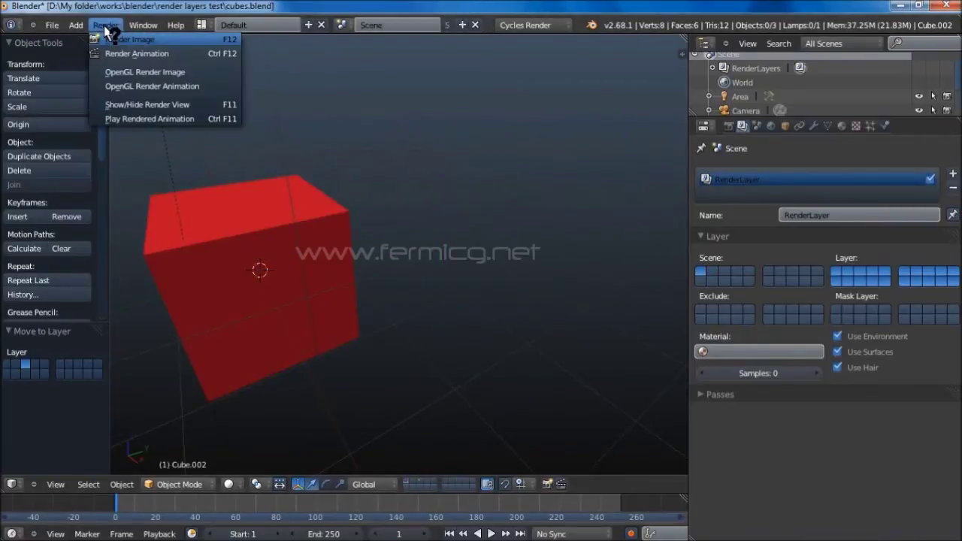
click(111, 38)
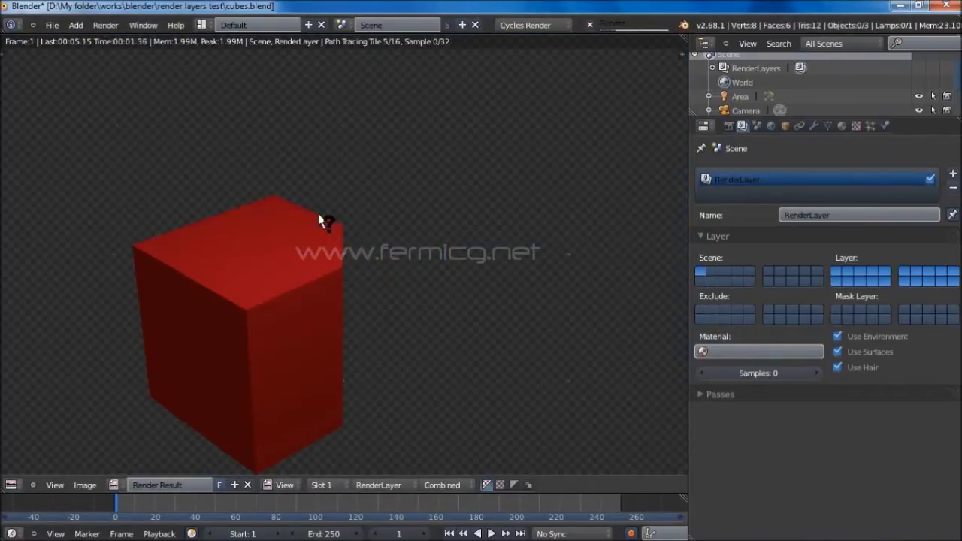
click(105, 25)
click(119, 105)
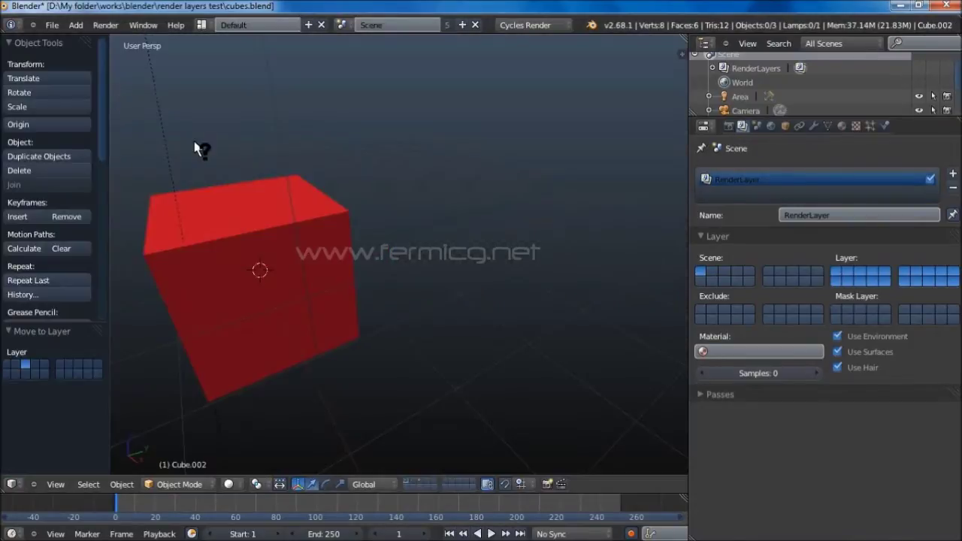
- Render the second scene layer with the green cube and the third with the blue cube, one at a time
key(2)
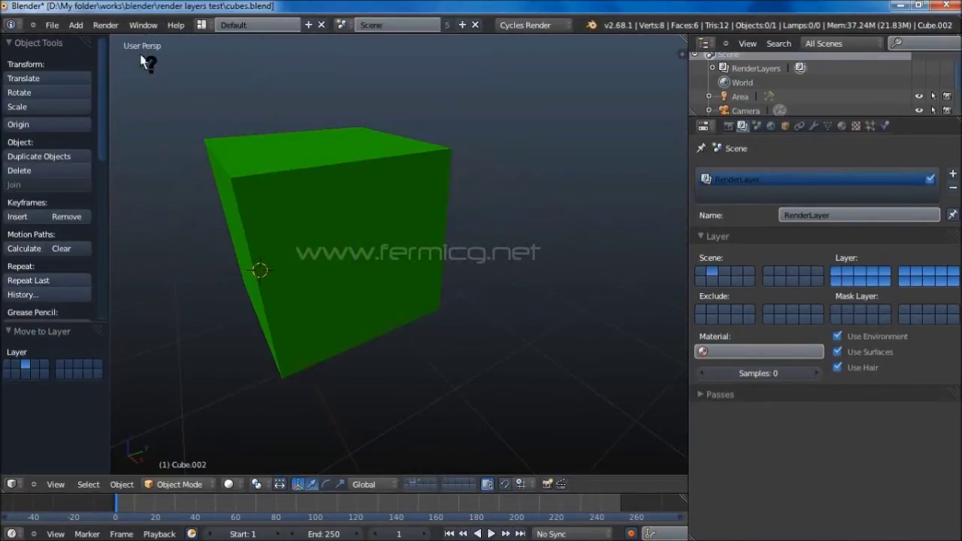
click(105, 25)
click(113, 39)
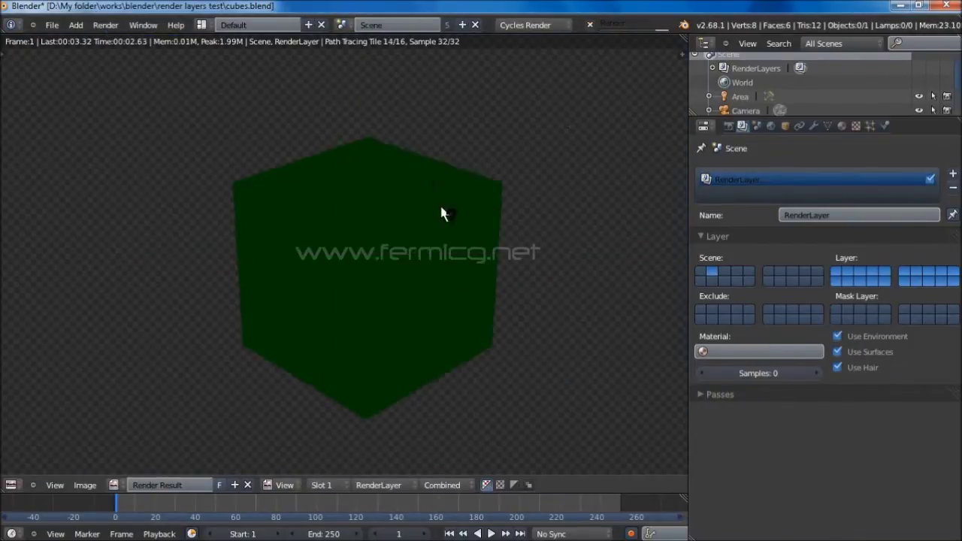
click(724, 273)
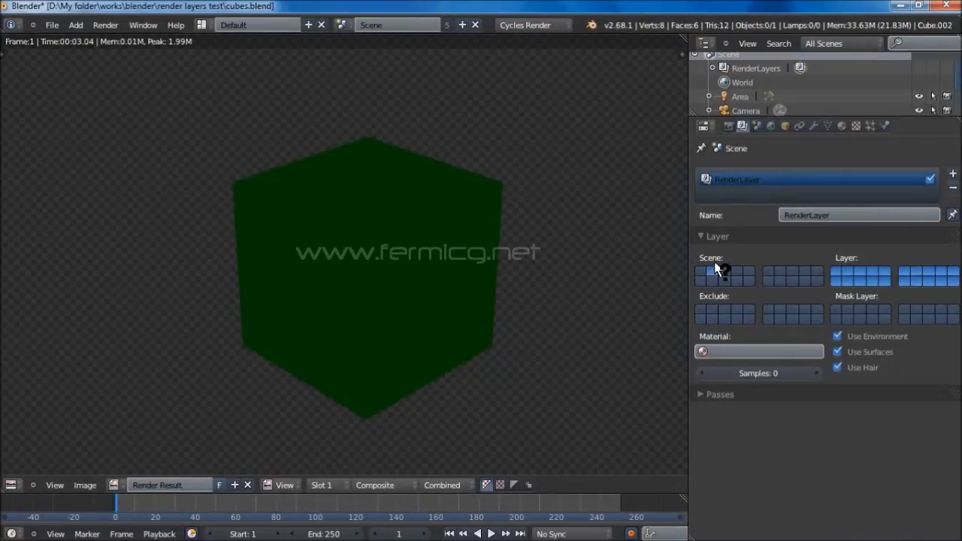
click(105, 25)
click(121, 39)
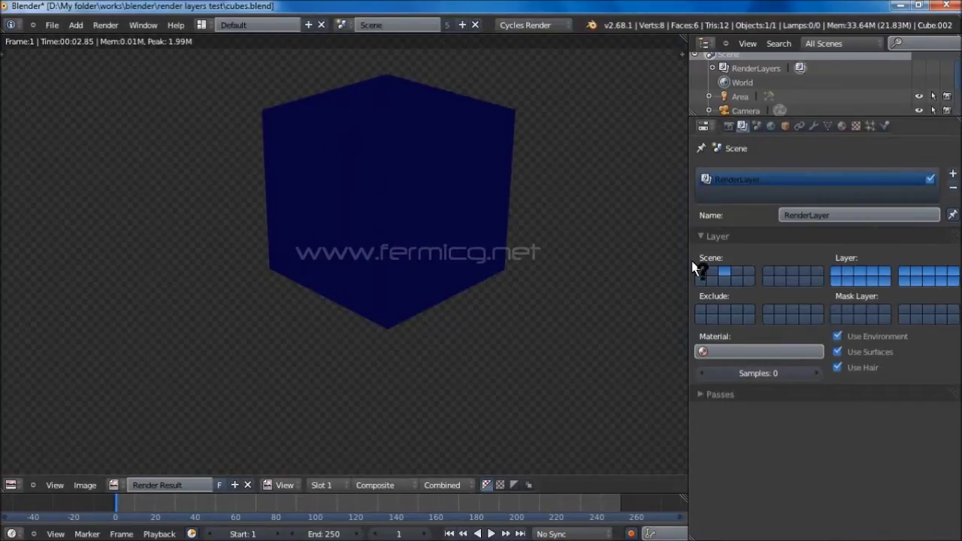
- Make the first three scene layers visible together and render all three cubes in one image
shift+click(704, 275)
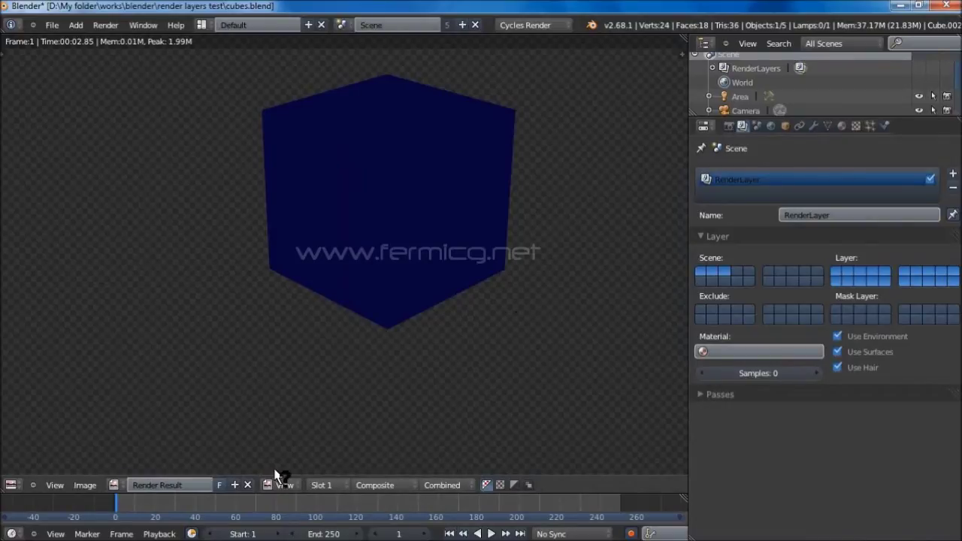
click(106, 25)
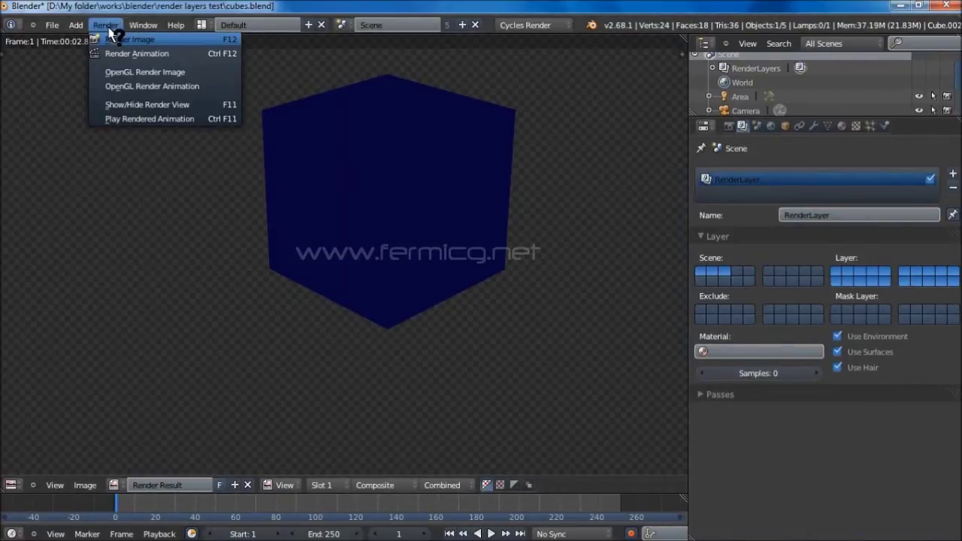
click(113, 38)
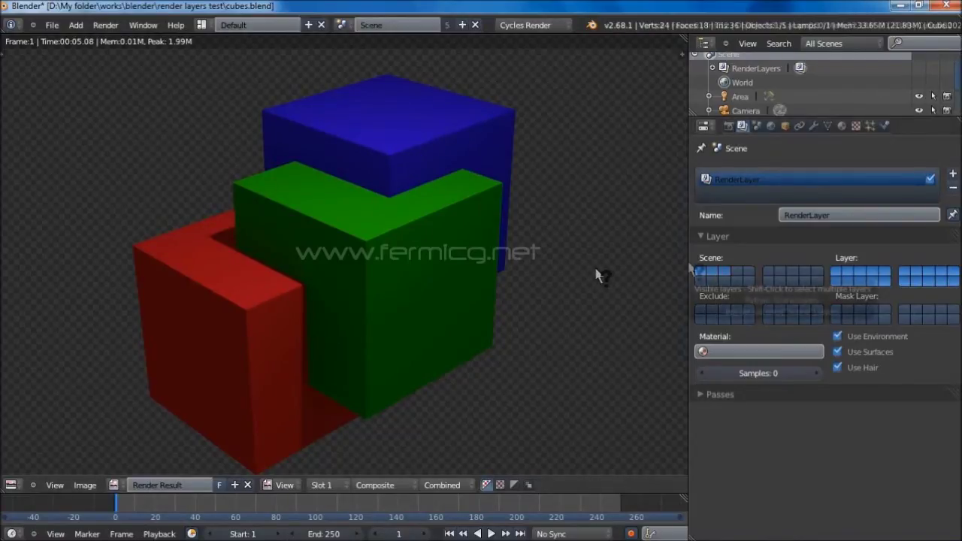
- Show only the first scene layer, limit the existing render layer to layer 1 and rename it "red"
click(797, 277)
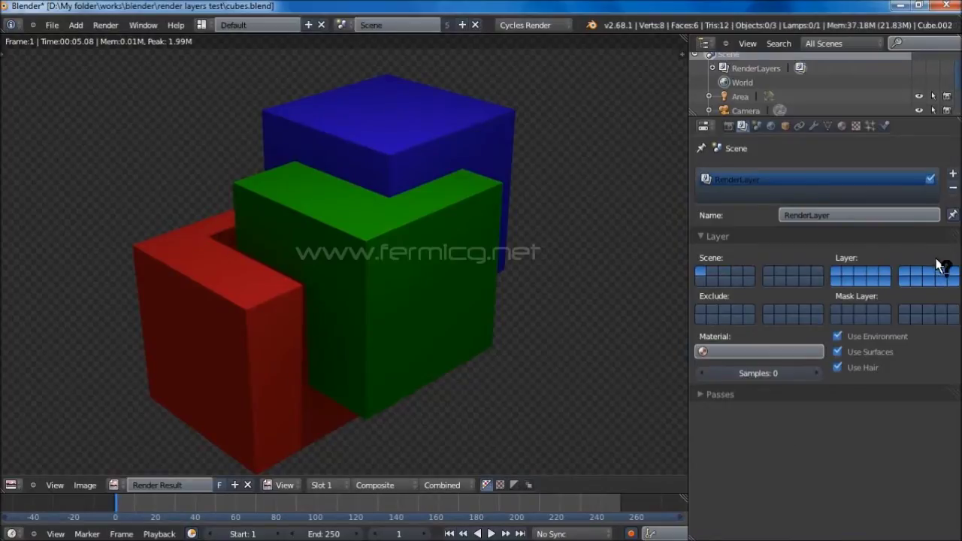
click(834, 272)
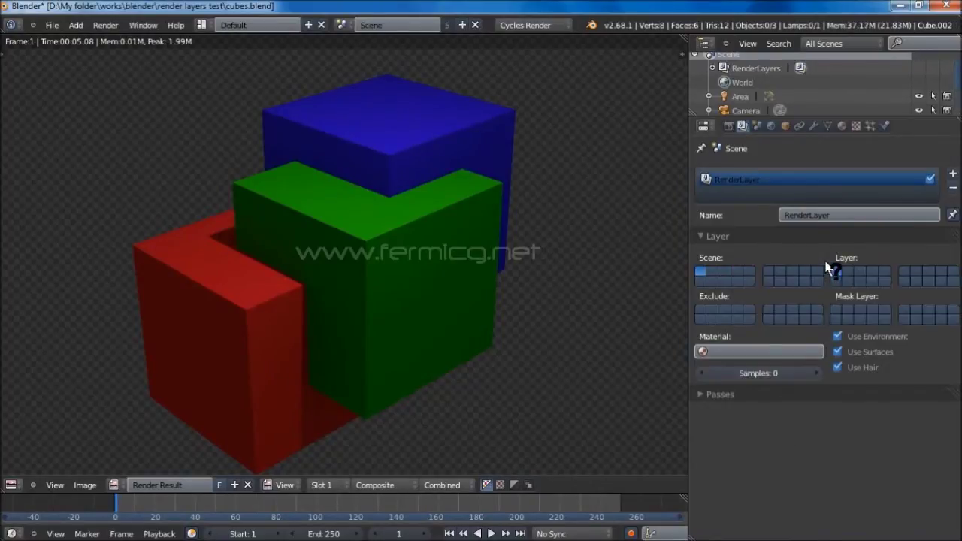
click(825, 215)
text(red)
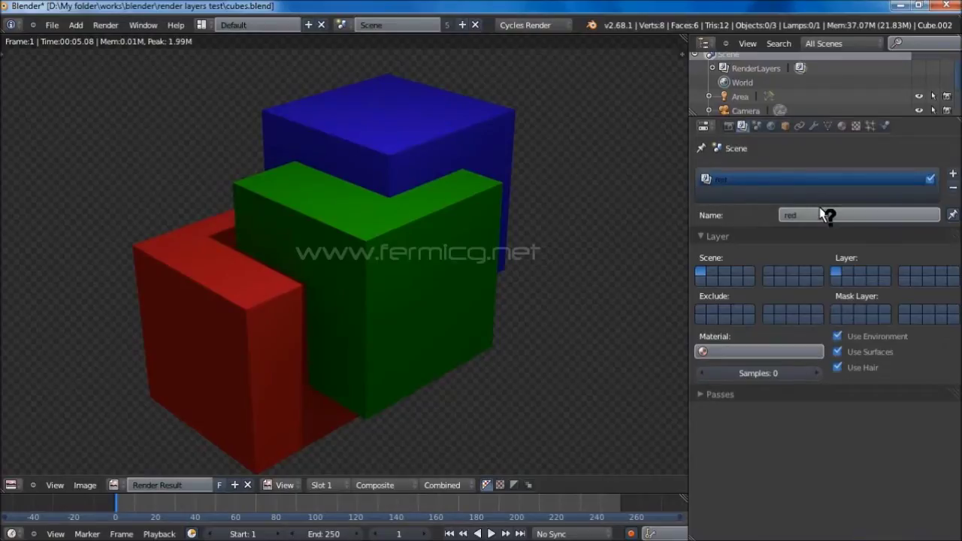
key(Return)
- Add a second render layer named "green" that includes only layer 2
click(706, 272)
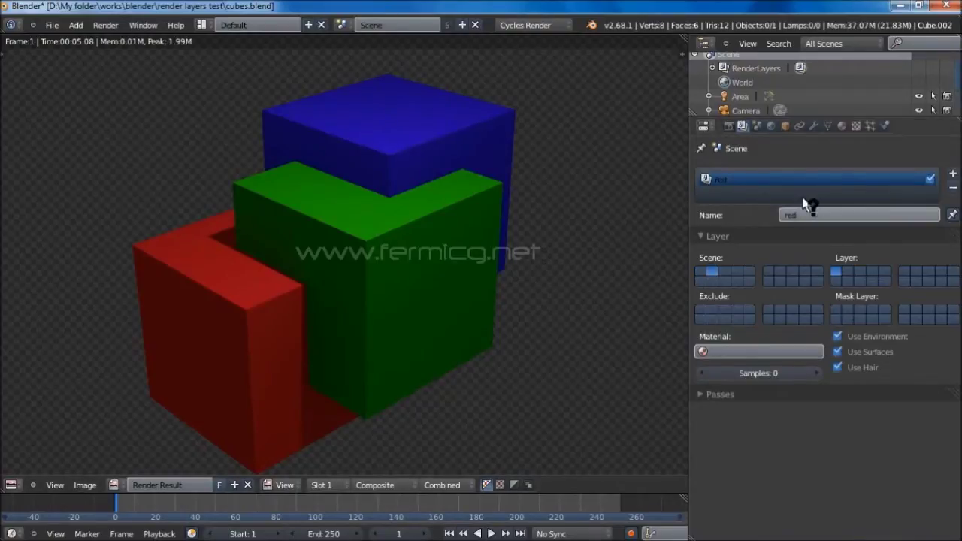
click(948, 172)
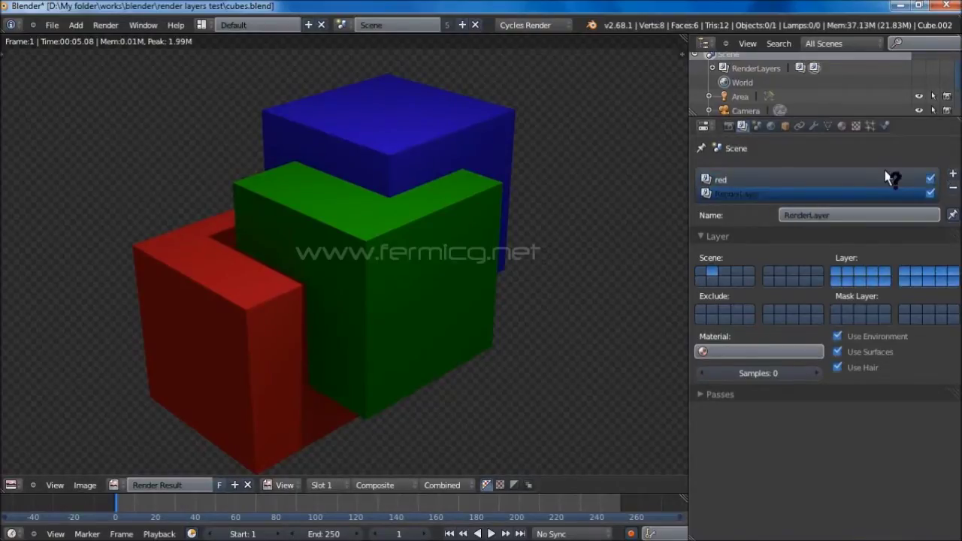
click(824, 215)
text(green)
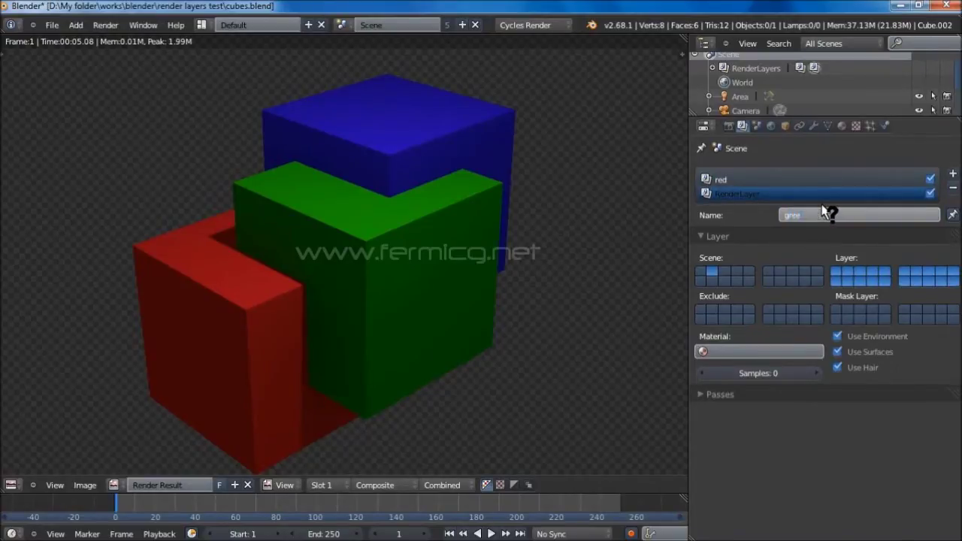
key(Return)
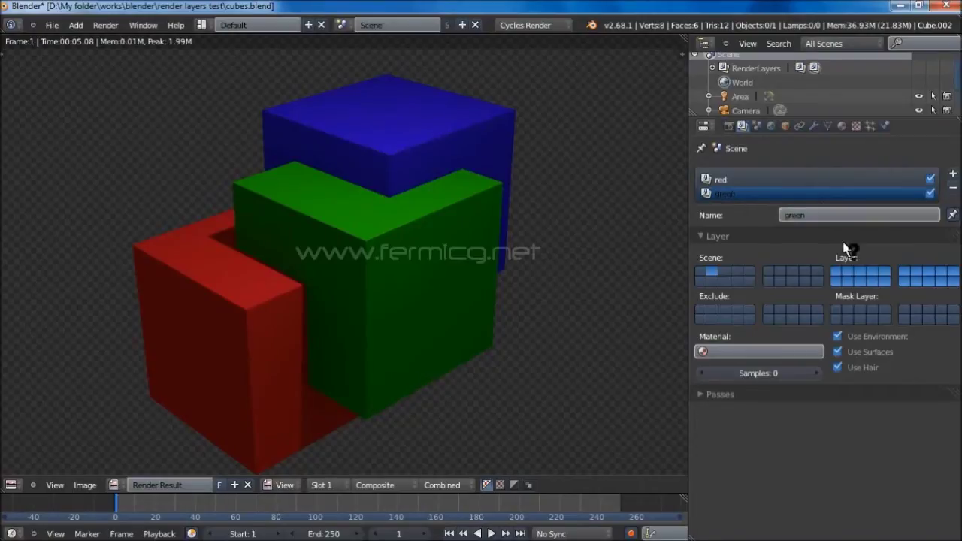
click(842, 270)
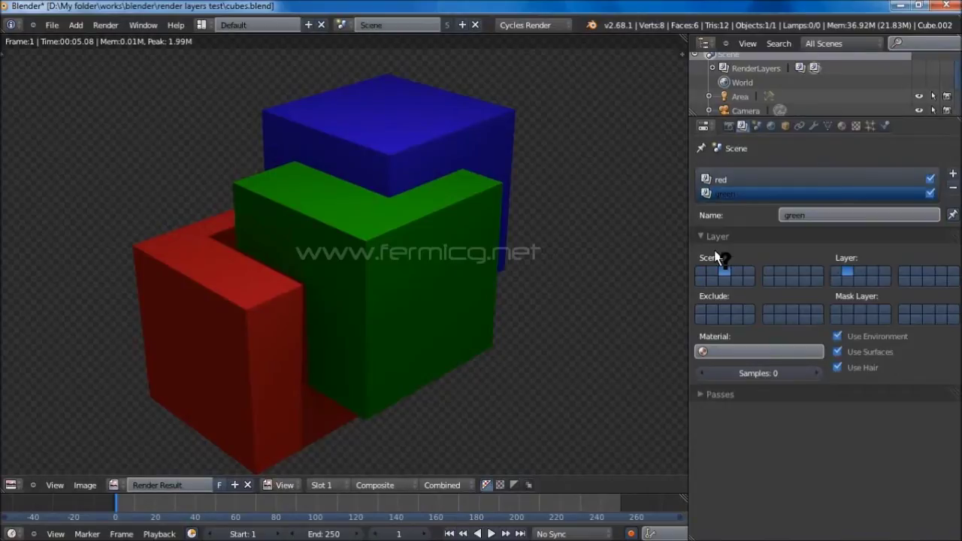
- Add a third render layer named "blue" that includes only layer 3
click(952, 174)
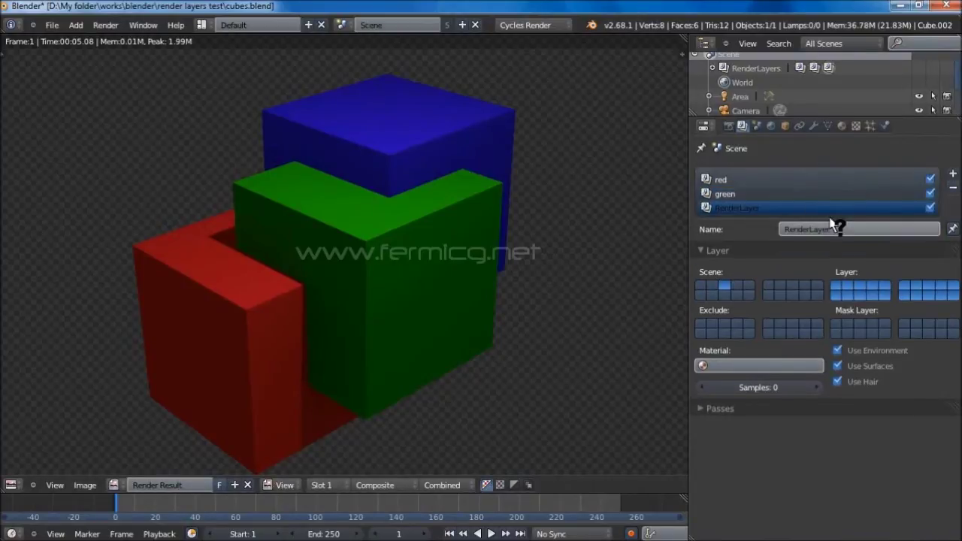
text(b)
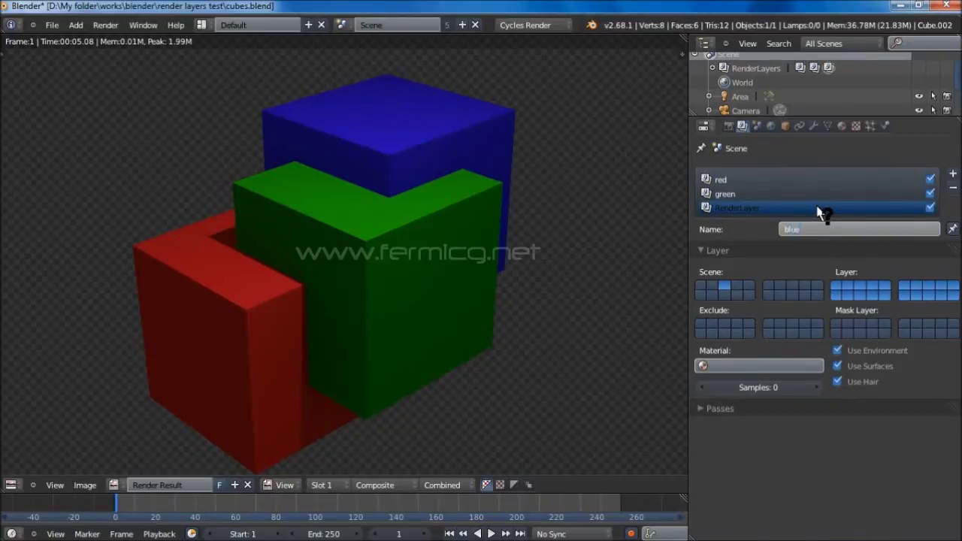
text(lue)
key(Return)
click(857, 284)
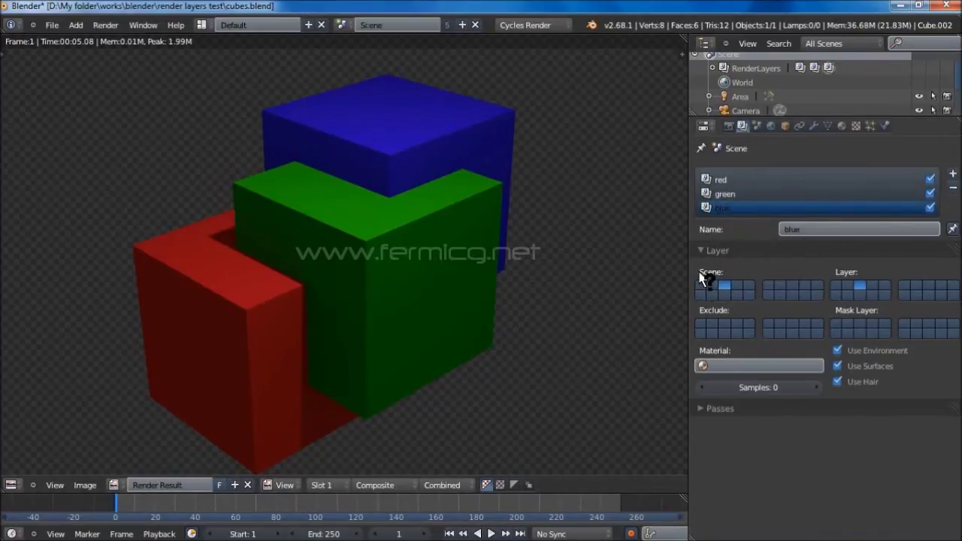
- Review which layer is assigned to each of the red, green and blue render layers
click(710, 194)
click(711, 178)
click(838, 285)
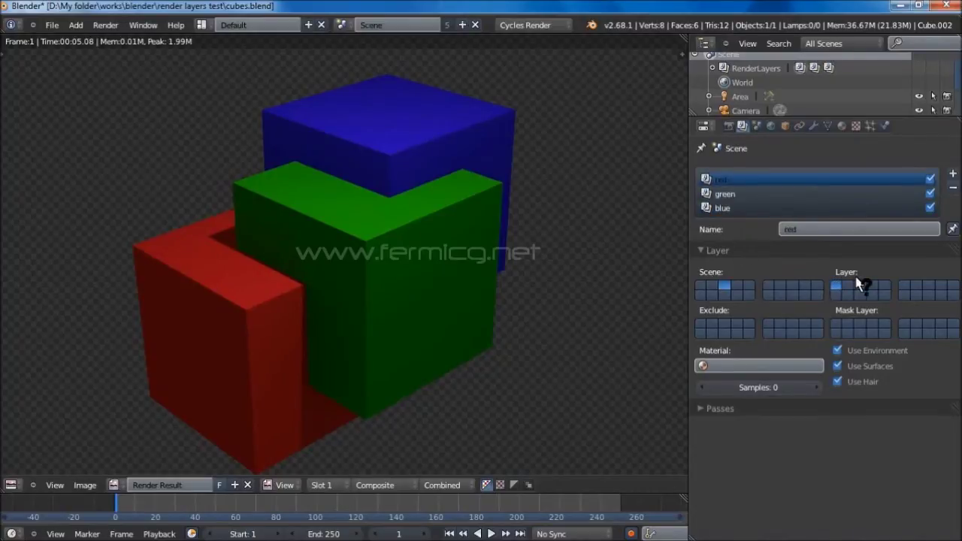
click(711, 193)
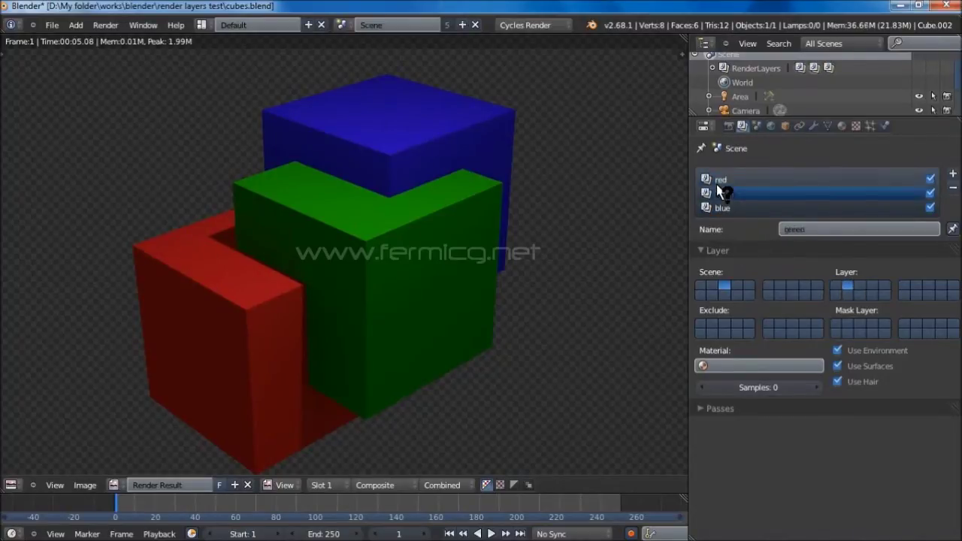
click(711, 208)
- Turn on the first three scene layers and render the image with the red, green and blue render layers
click(704, 284)
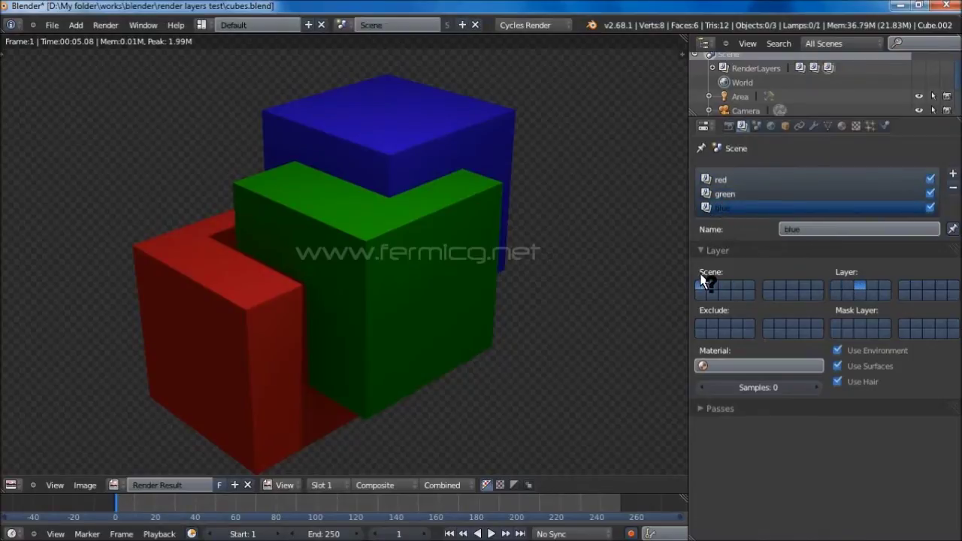
click(709, 284)
shift+click(714, 284)
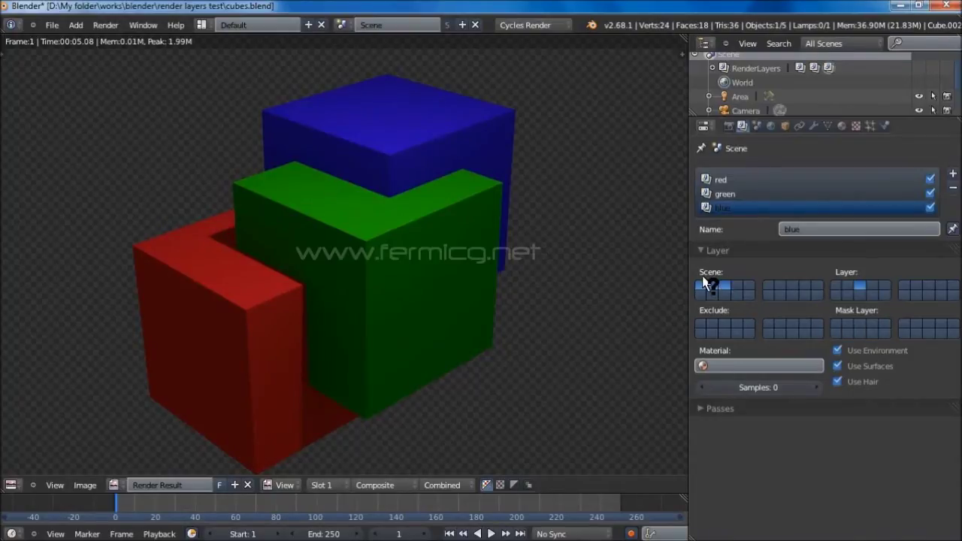
click(98, 27)
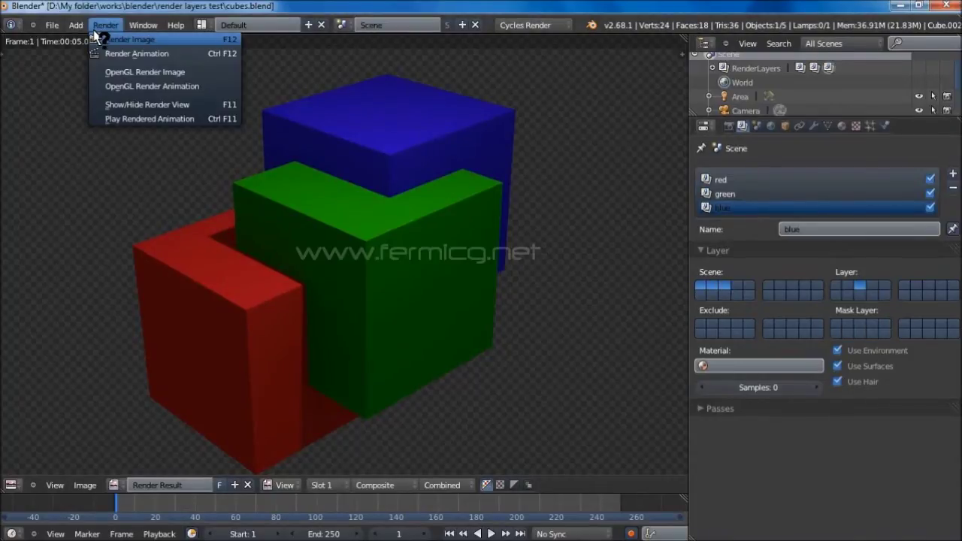
click(98, 39)
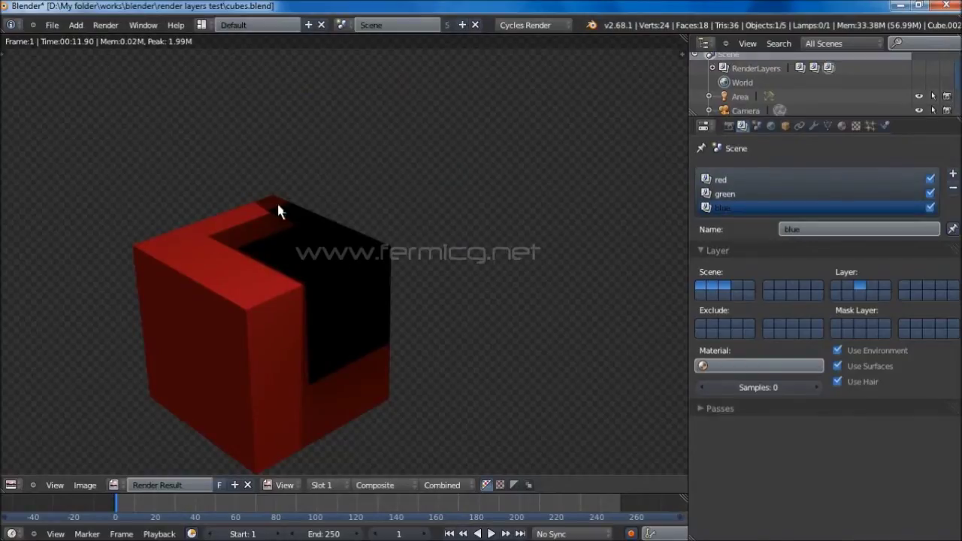
- Switch to the Compositing screen layout and set the Render Layers node to green, then to blue
click(203, 25)
click(219, 72)
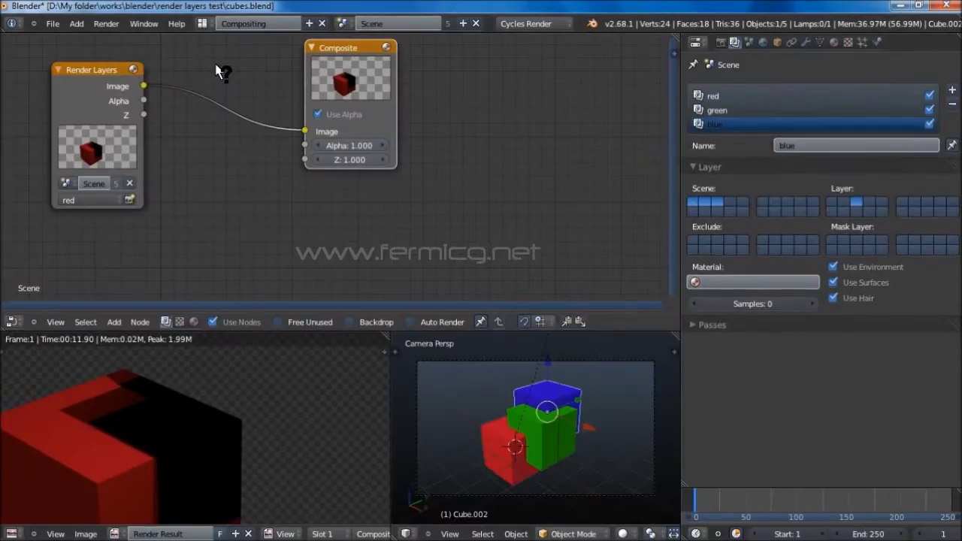
click(93, 198)
click(84, 171)
click(86, 197)
click(82, 154)
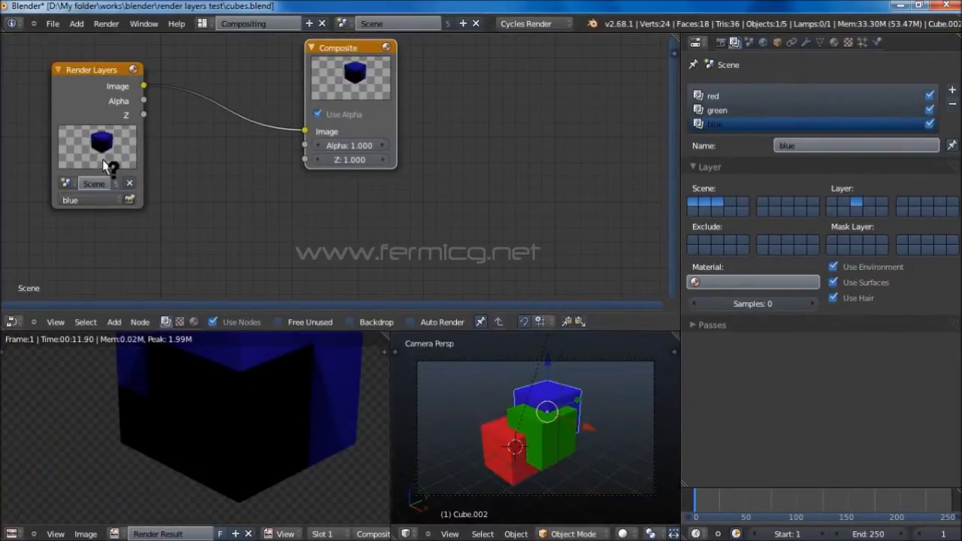
- Move the Render Layers node aside and duplicate it twice, placing the copies in the node editor
drag(68, 65, 58, 51)
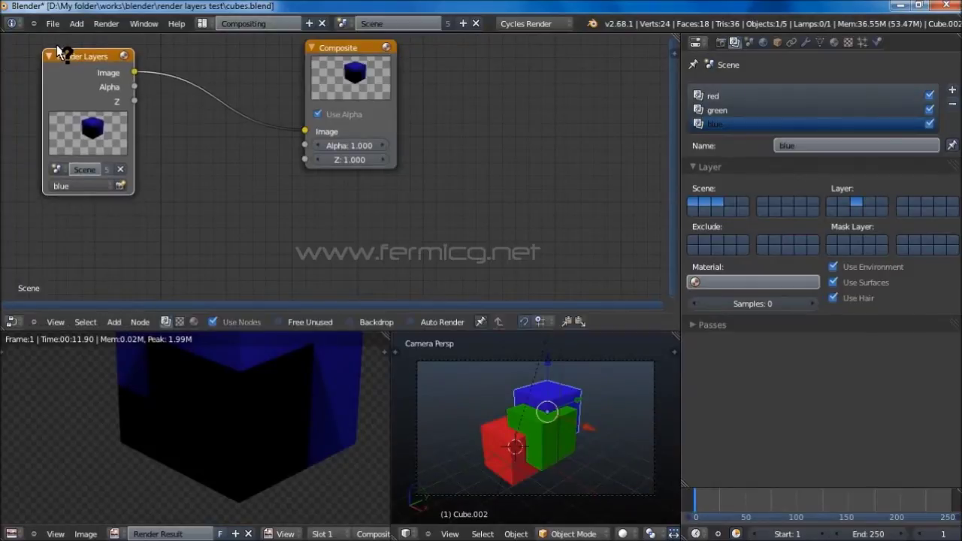
key(shift+d)
click(162, 136)
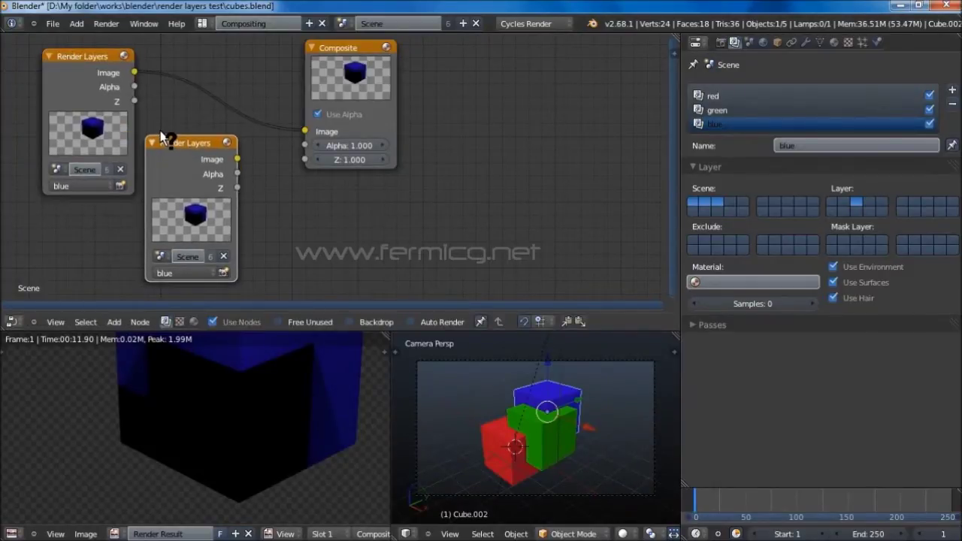
key(shift+d)
click(291, 190)
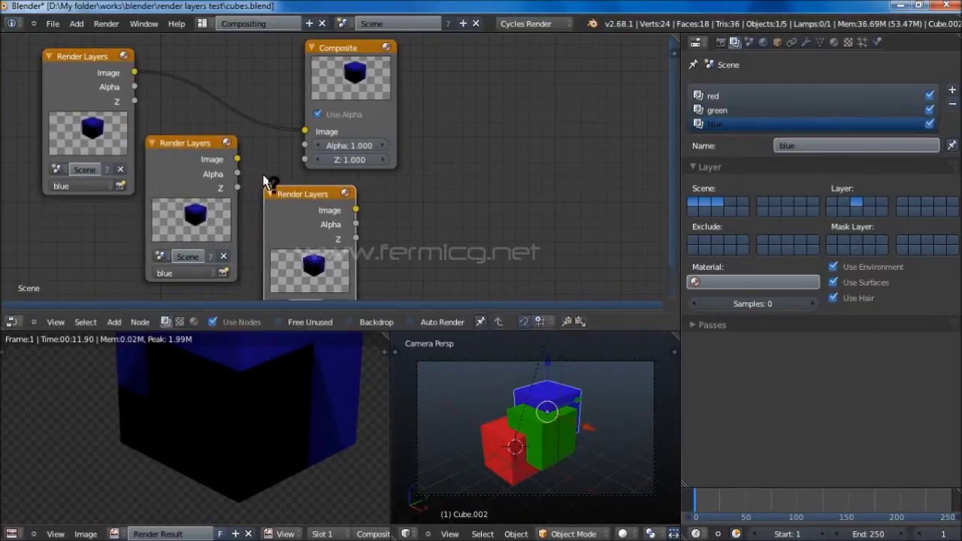
- Set the first duplicated Render Layers node to red, and place the second copy beside it with blue as its layer
click(188, 270)
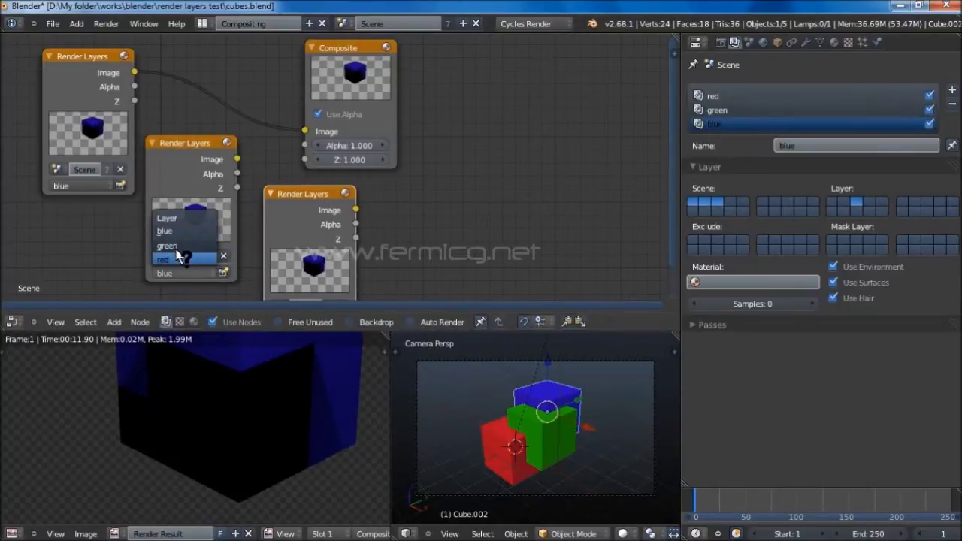
click(188, 263)
drag(299, 188, 274, 137)
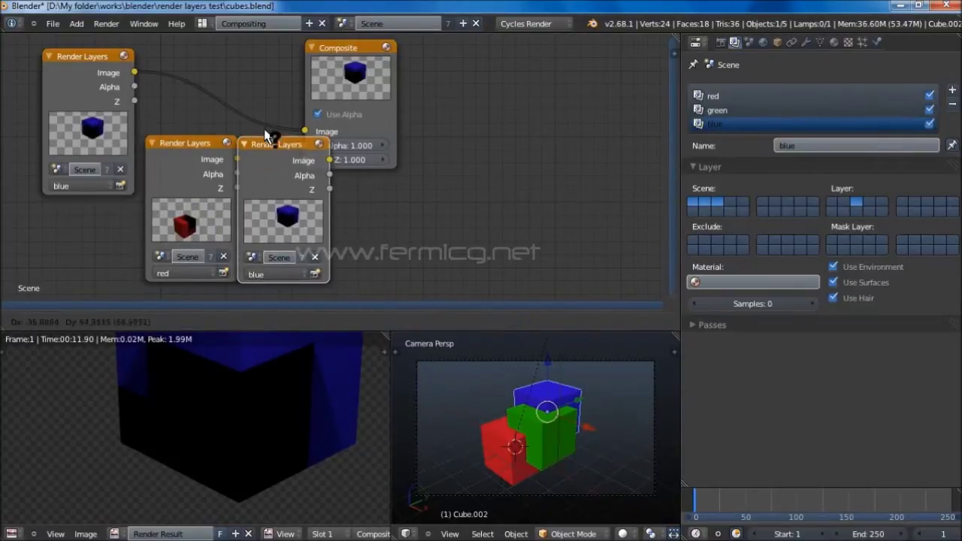
click(260, 273)
click(255, 230)
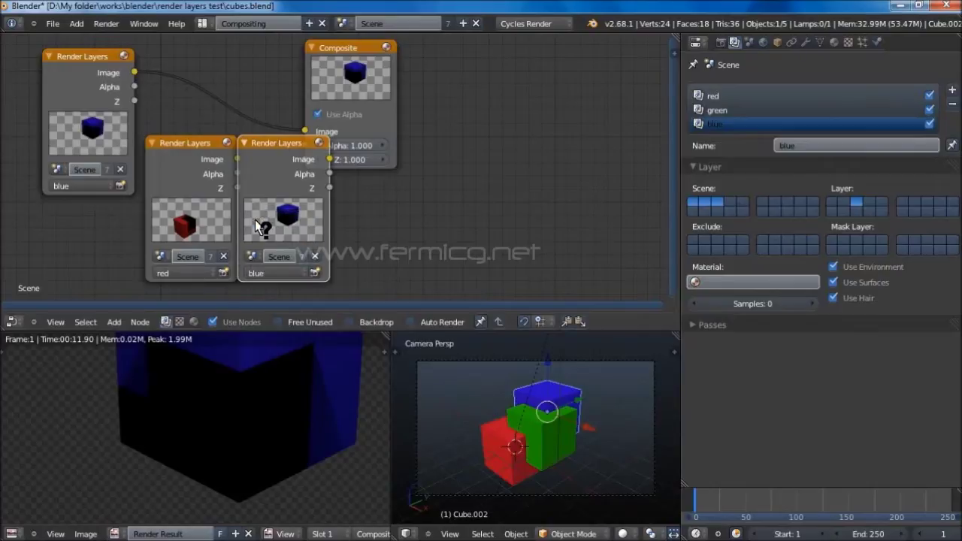
- Set the second duplicated Render Layers node to green and enlarge the node editor over the views below it
click(272, 271)
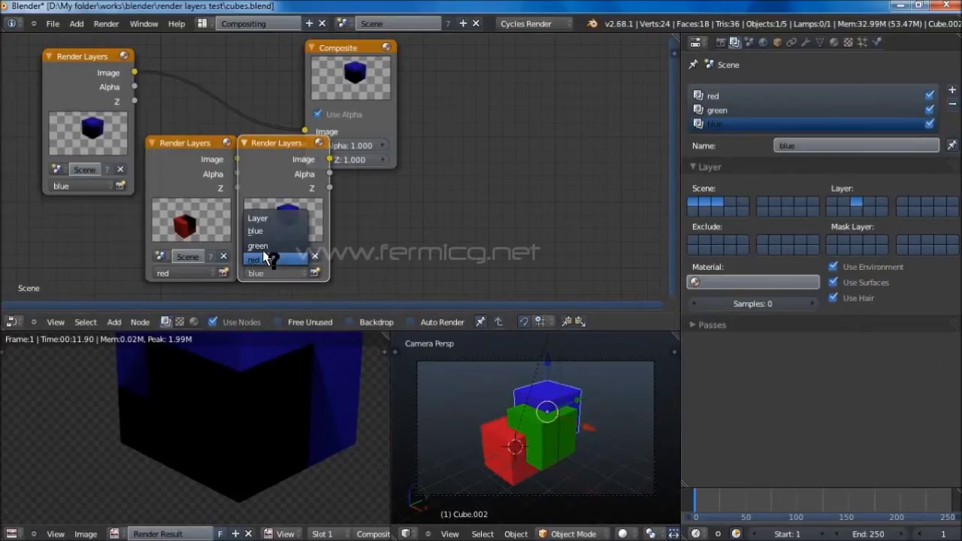
click(259, 245)
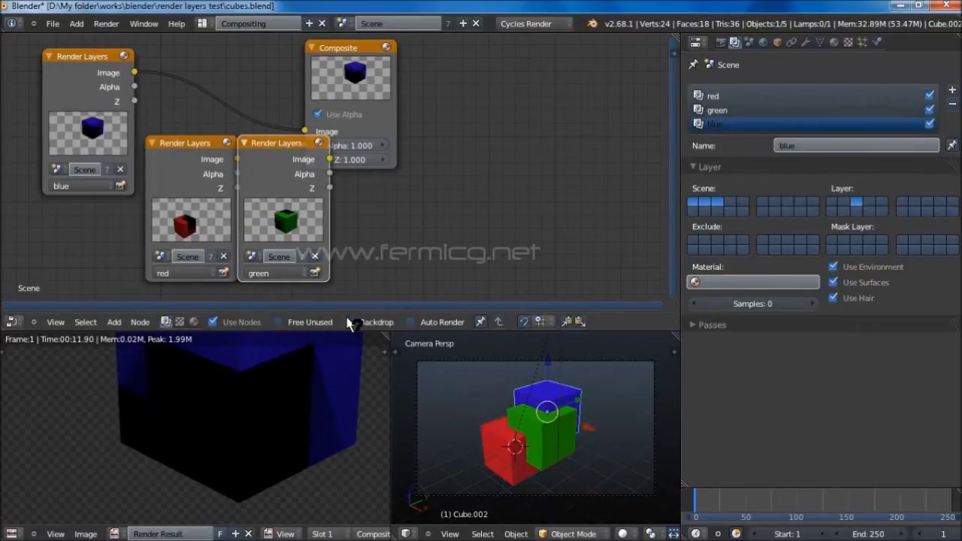
drag(348, 331, 335, 520)
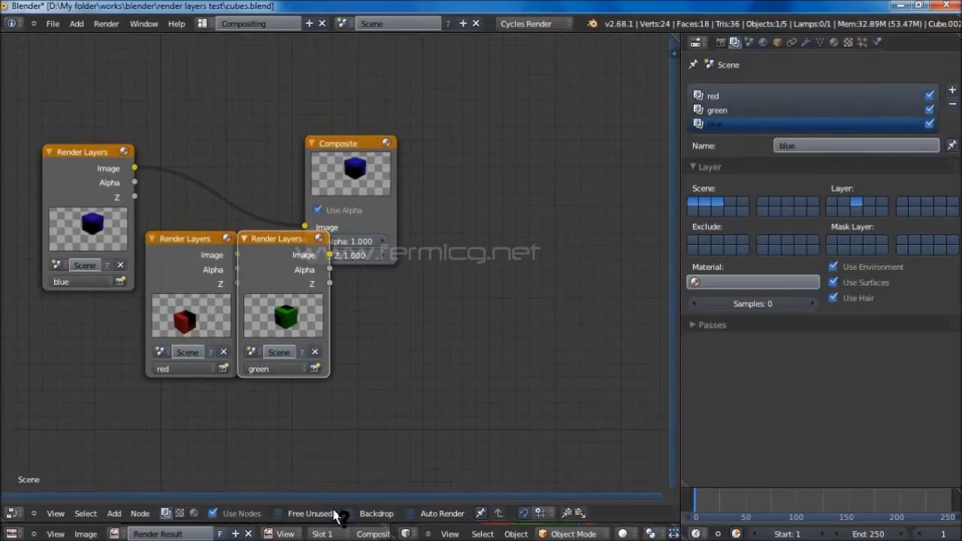
- Move the Composite node far from the Render Layers nodes and place the red Render Layers node directly beneath the blue one
scroll(404, 326, up, 2)
middle_drag(405, 328, 374, 203)
drag(375, 60, 621, 68)
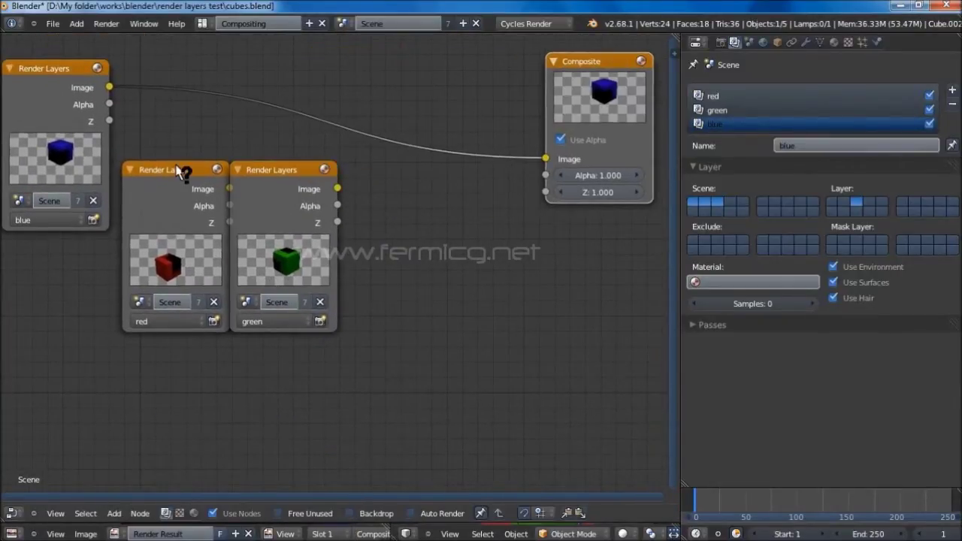
middle_drag(366, 197, 412, 163)
drag(226, 131, 91, 219)
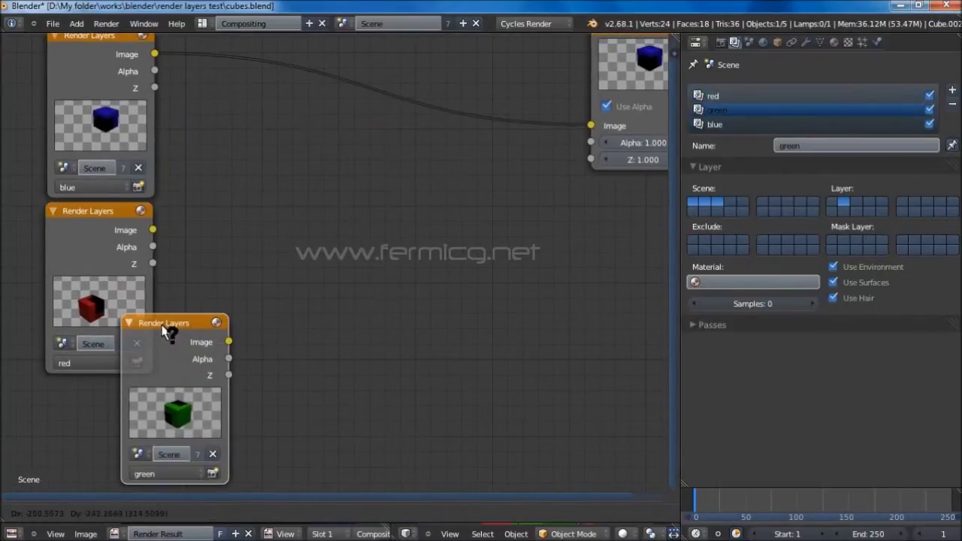
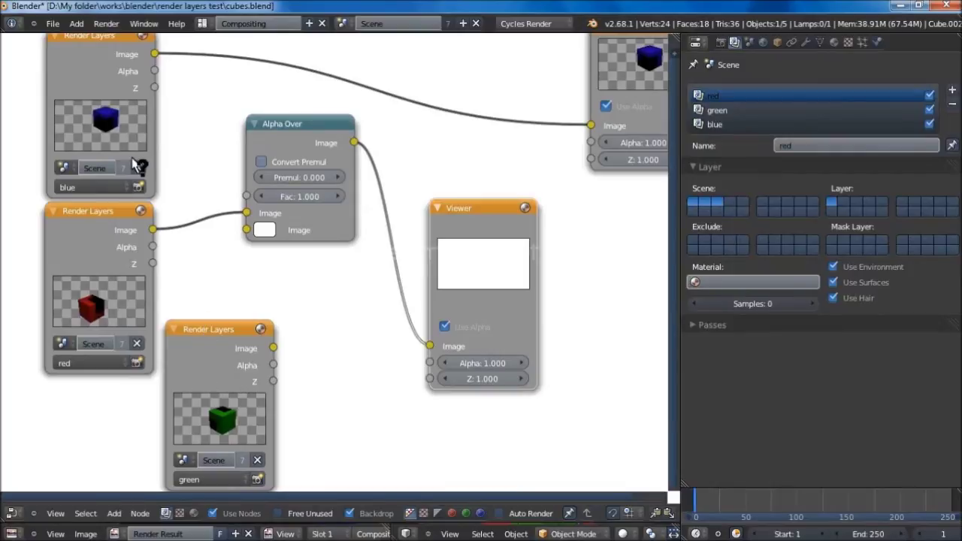
- Connect the green Render Layers image to the second image input of the Alpha Over node and shift the green node slightly
drag(273, 347, 247, 230)
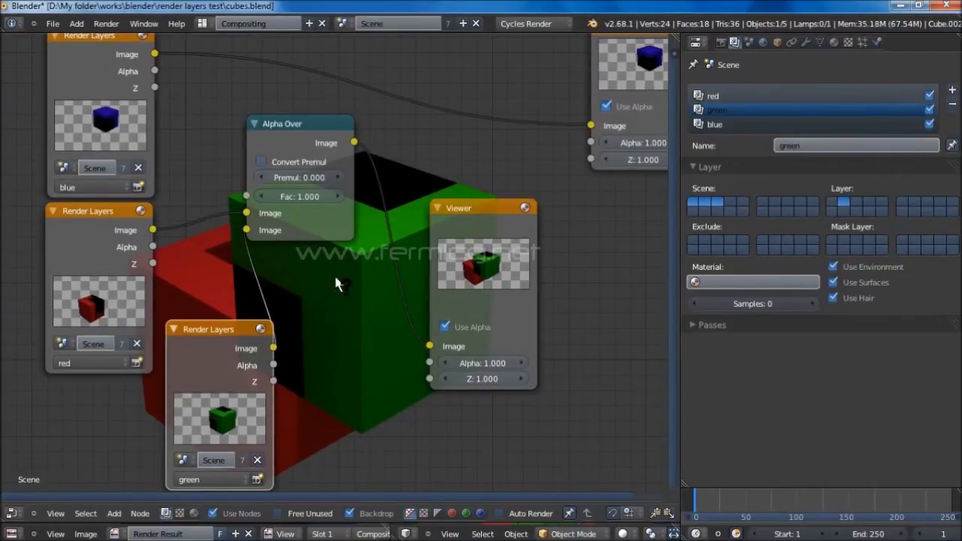
drag(216, 328, 208, 304)
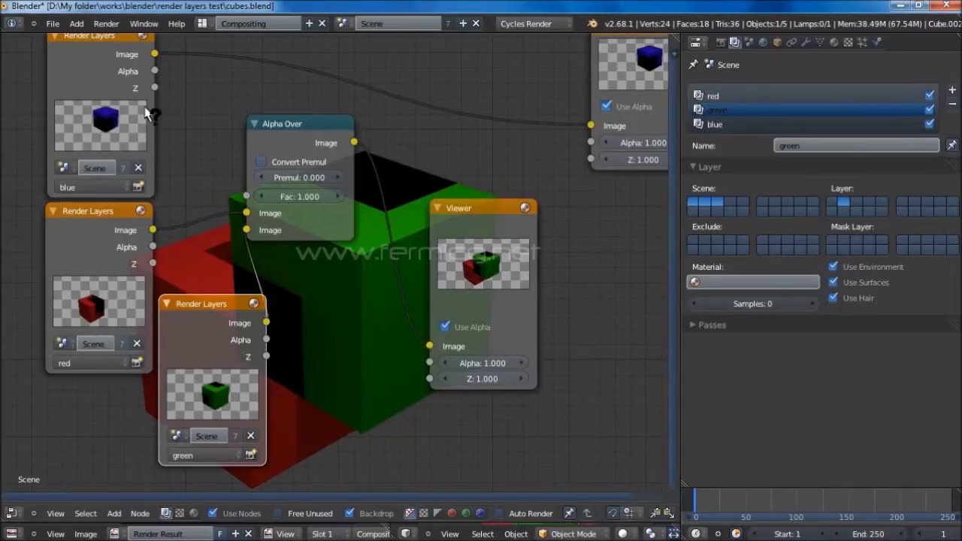
- Duplicate the Alpha Over node, insert the copy between the first Alpha Over and the Viewer, and space these nodes out
click(113, 513)
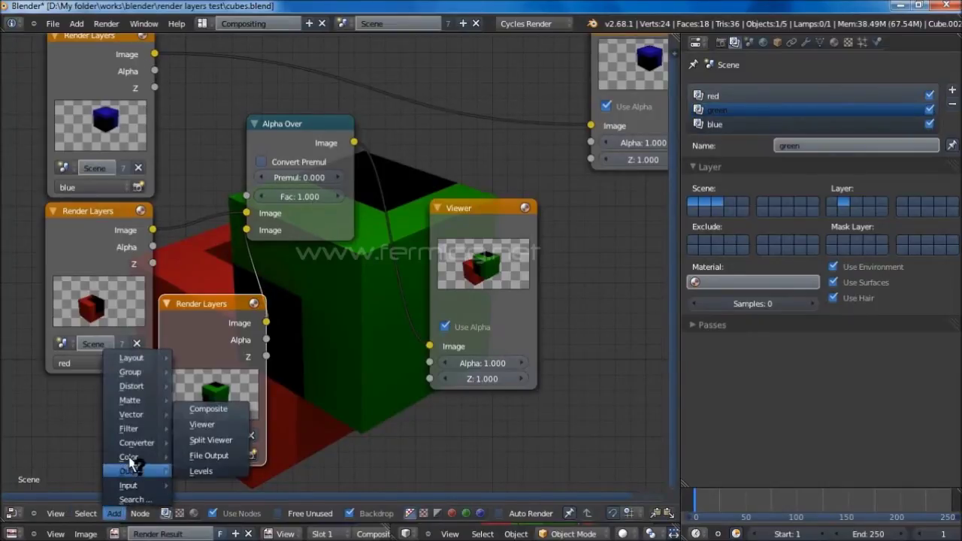
click(293, 120)
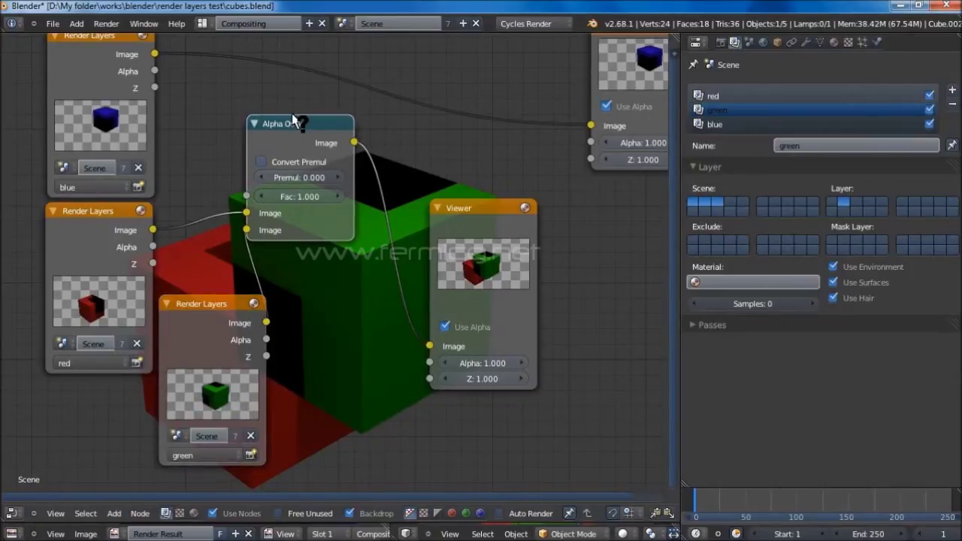
key(shift+d)
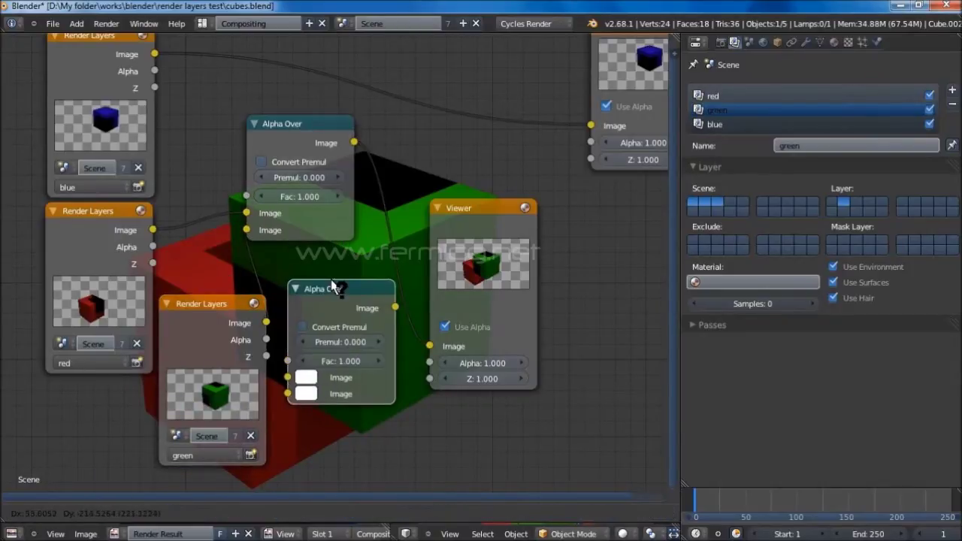
click(333, 279)
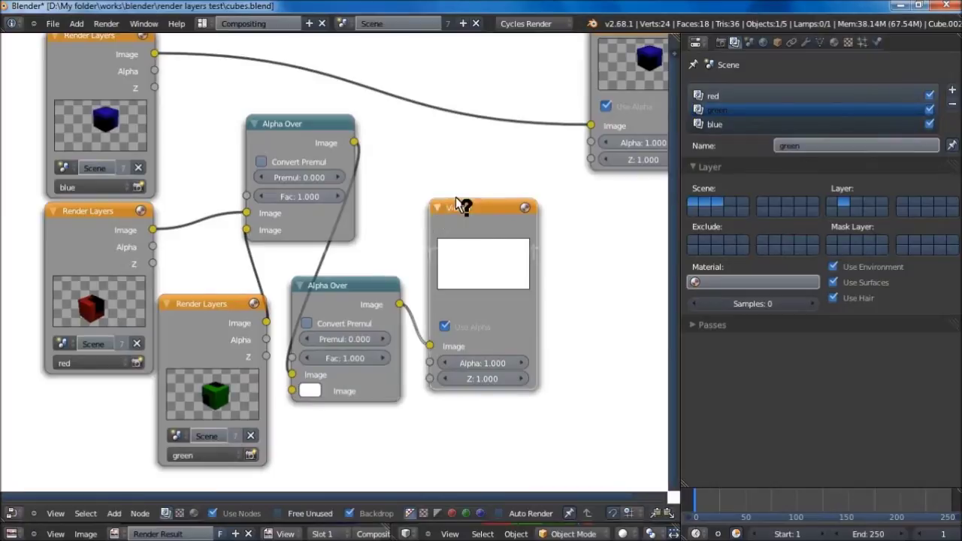
drag(461, 205, 530, 166)
drag(350, 279, 452, 141)
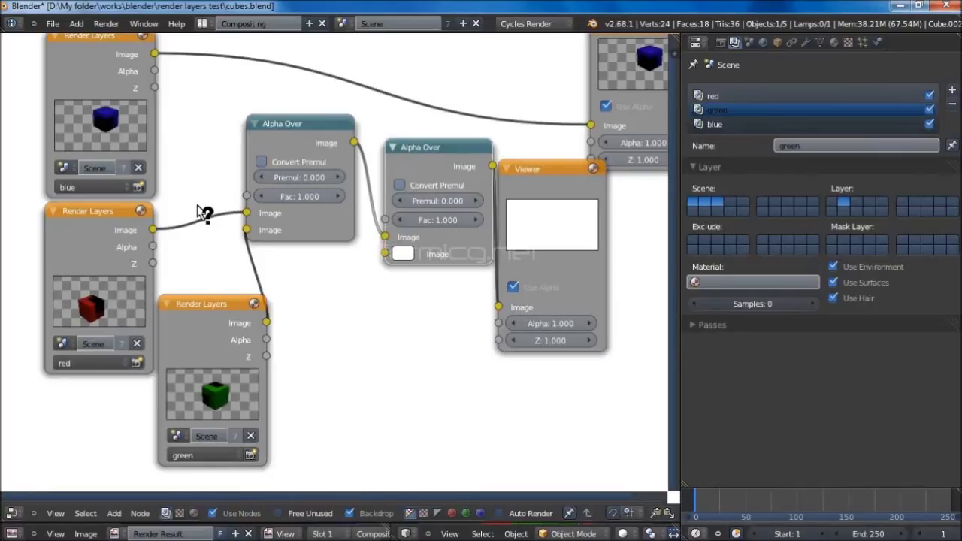
- Connect the blue Render Layers image to the second Alpha Over's second image input and spread the two Alpha Over nodes apart
drag(198, 305, 219, 316)
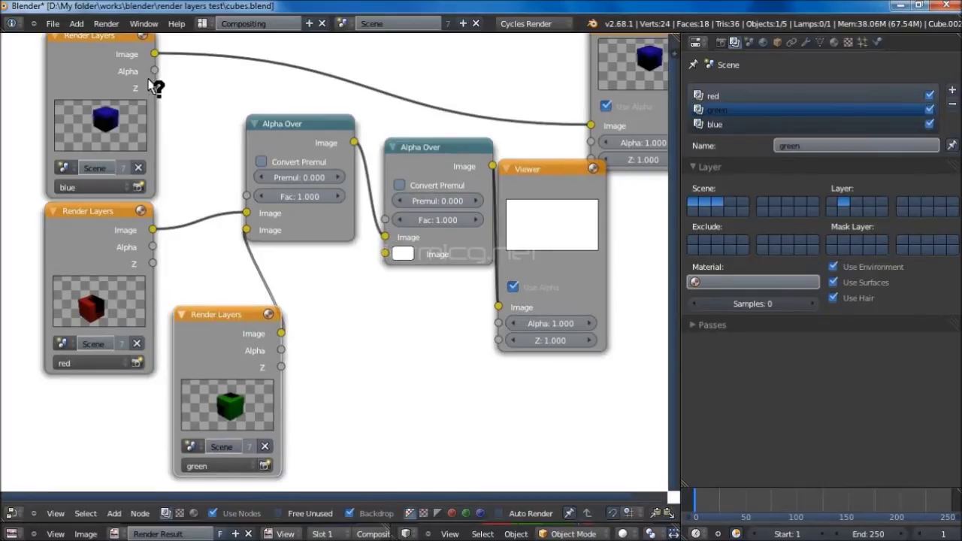
drag(152, 53, 384, 254)
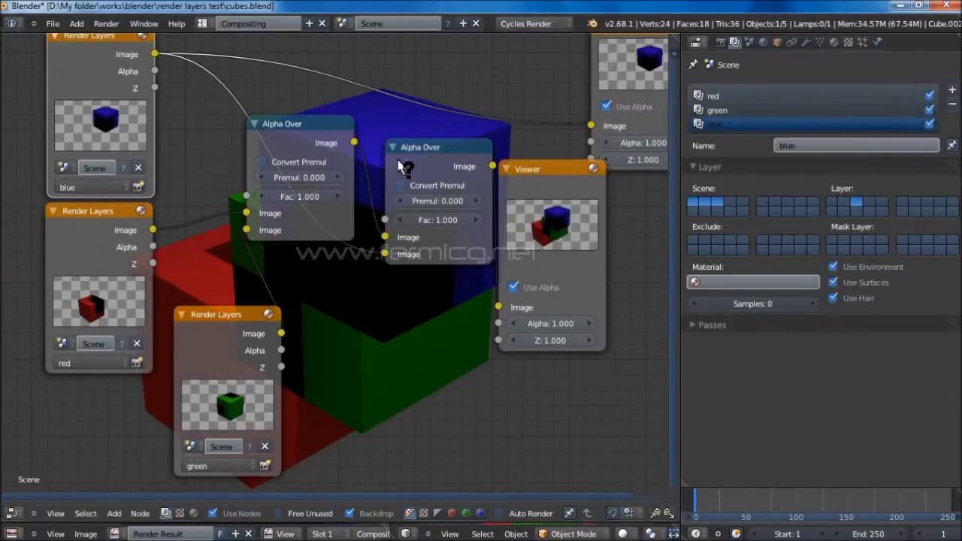
drag(295, 122, 197, 140)
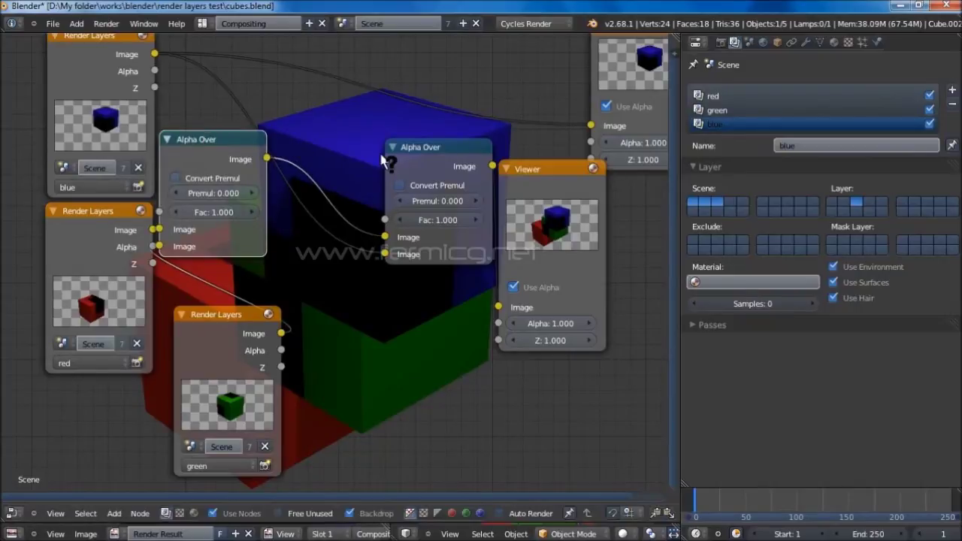
drag(446, 146, 426, 164)
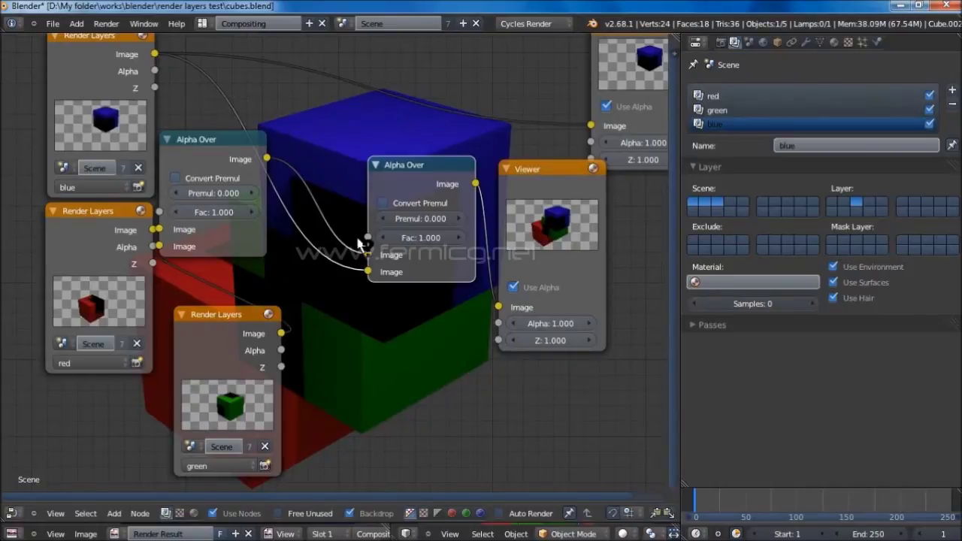
- Swap the two image inputs of the second Alpha Over node and move that node clear of the blue cube's backdrop
drag(357, 253, 365, 272)
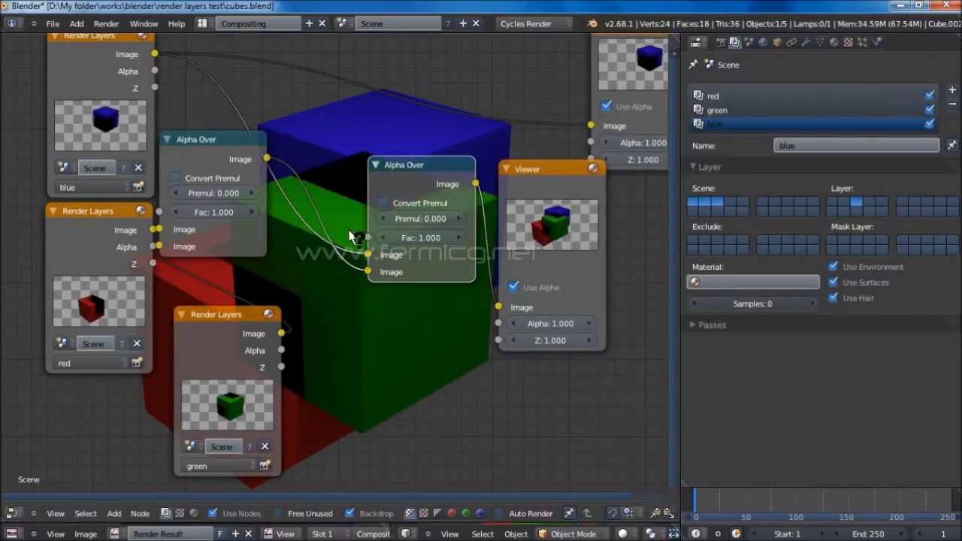
drag(426, 162, 397, 256)
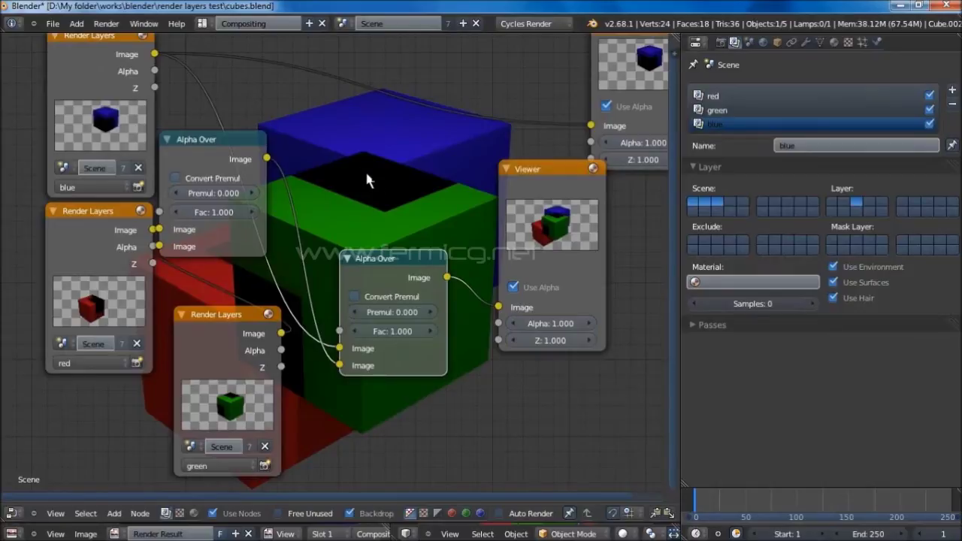
scroll(376, 180, down, 2)
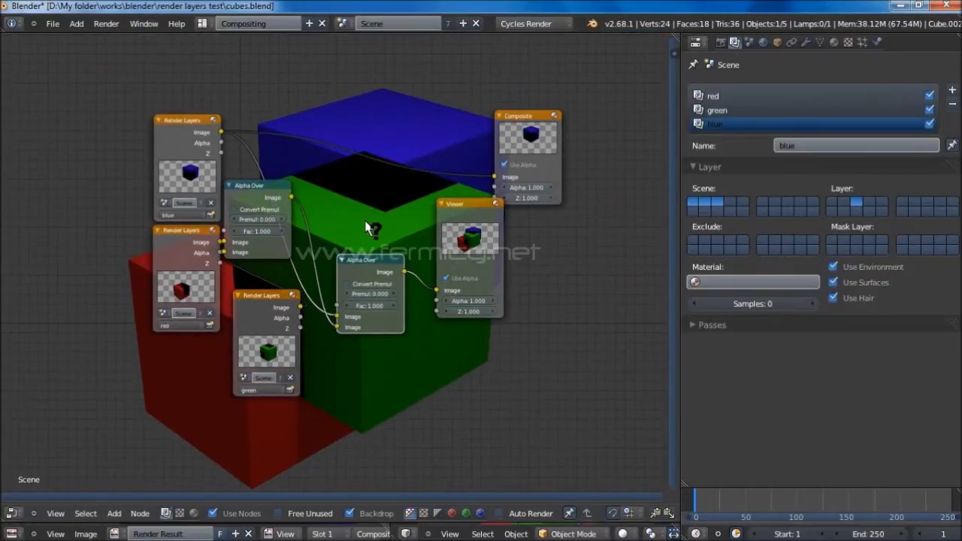
middle_drag(367, 228, 309, 222)
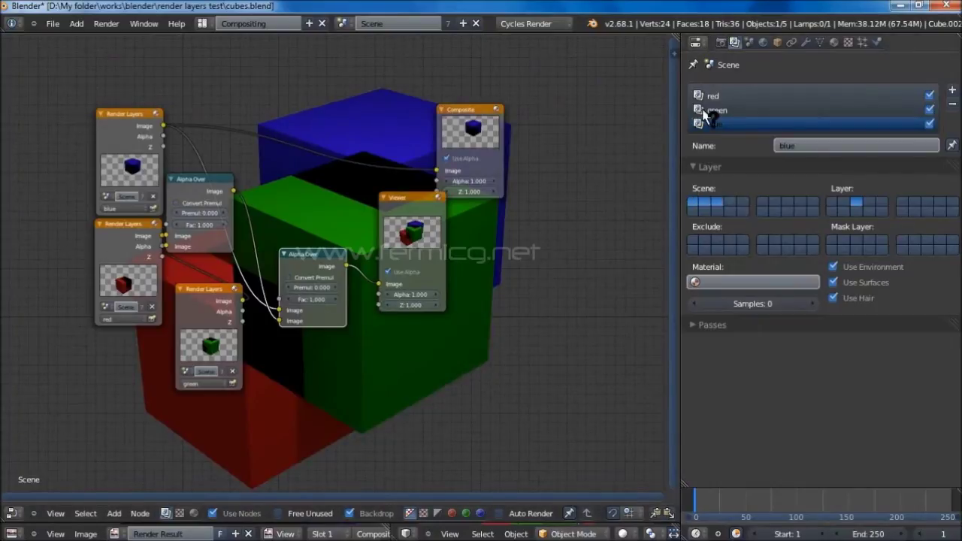
- Set the red render layer's mask layers to 2 and 3, and the green render layer's mask layers to 1 and 3
shift+click(692, 200)
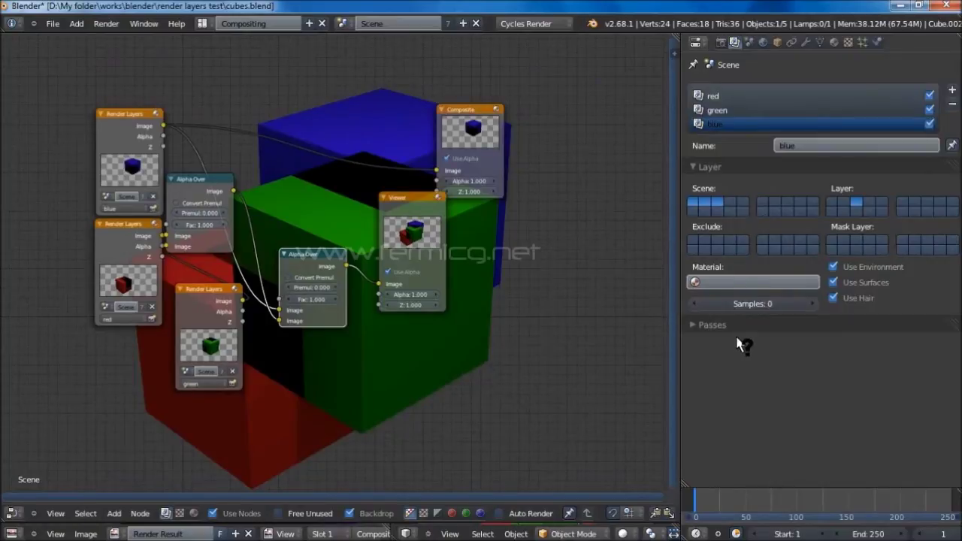
click(707, 95)
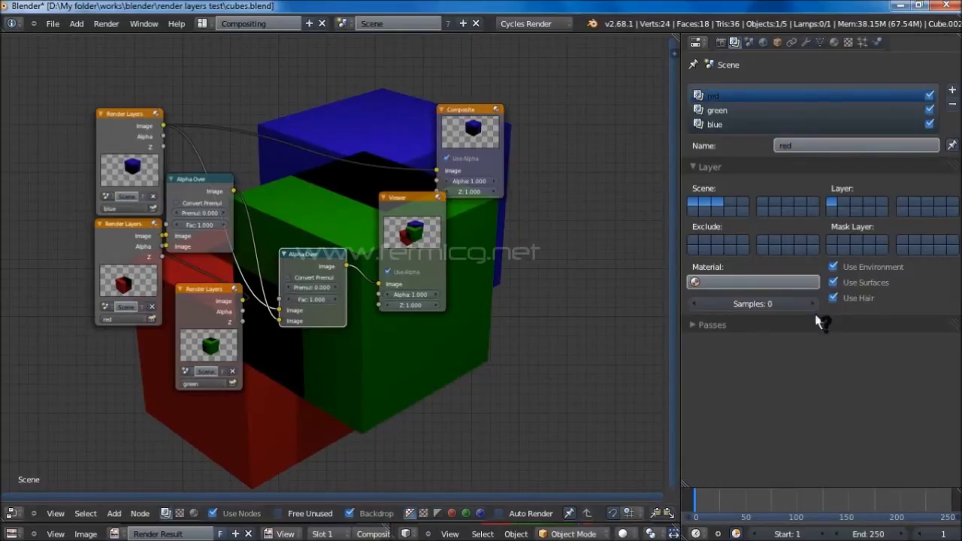
click(845, 239)
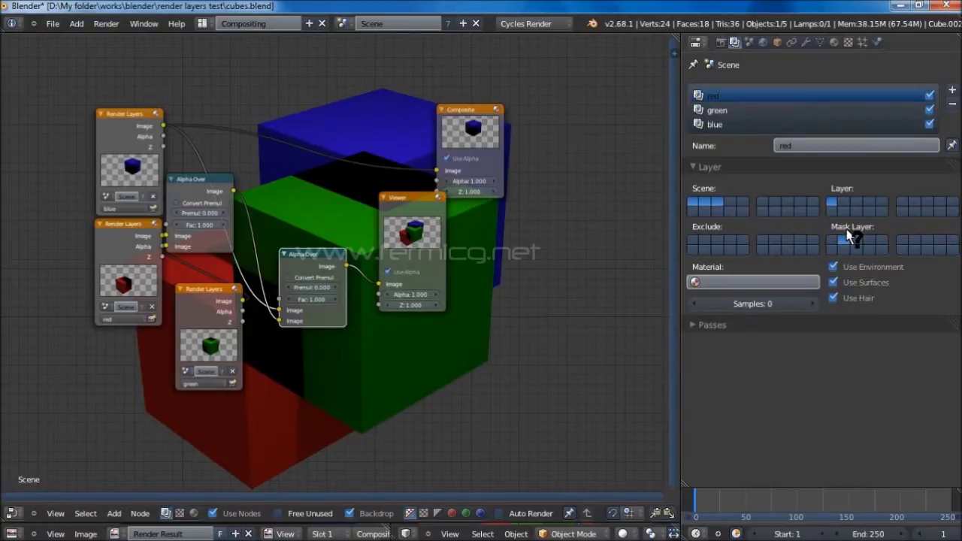
click(710, 109)
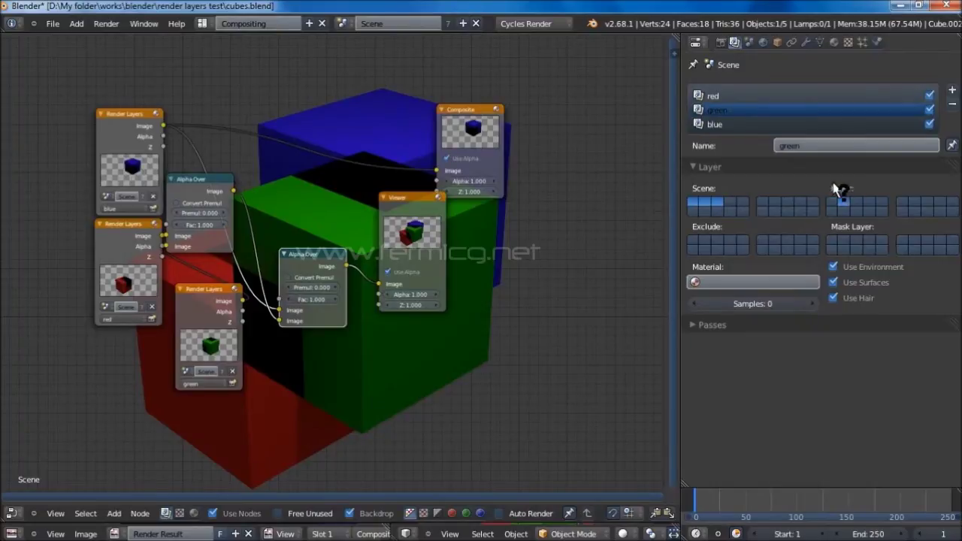
click(831, 239)
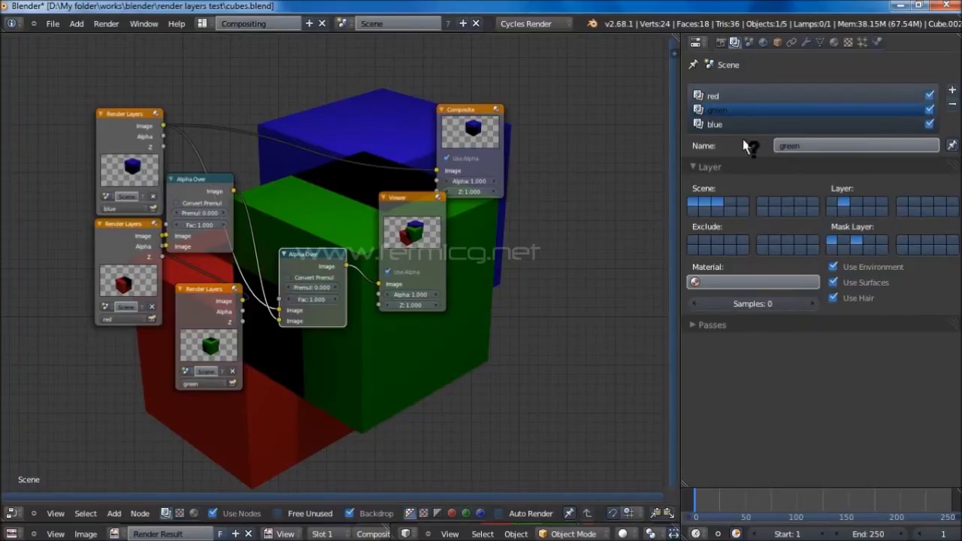
- Set the blue render layer's mask layers to 1 and 2, keeping layer 3 as its own layer
click(715, 124)
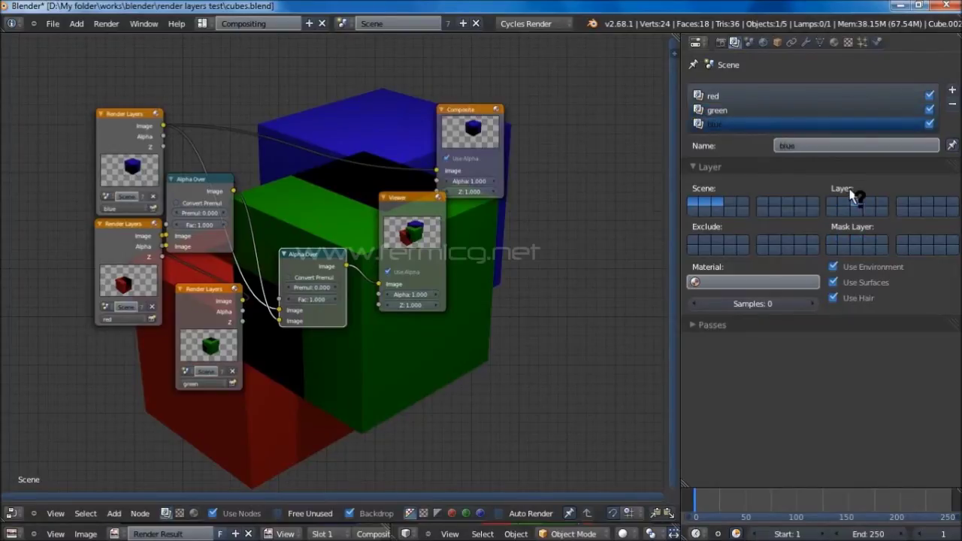
click(857, 201)
click(840, 239)
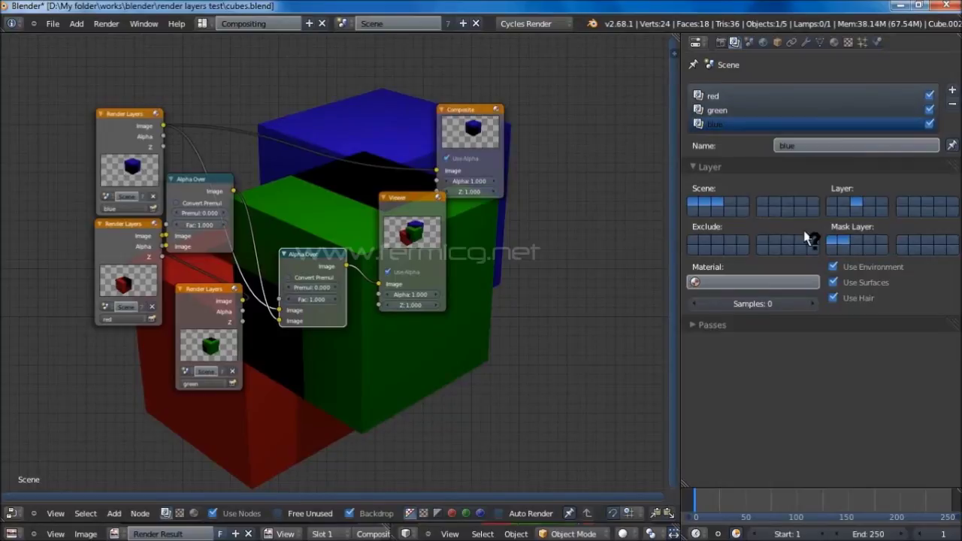
- Render the image again with the mask layers applied to all three render layers
click(105, 25)
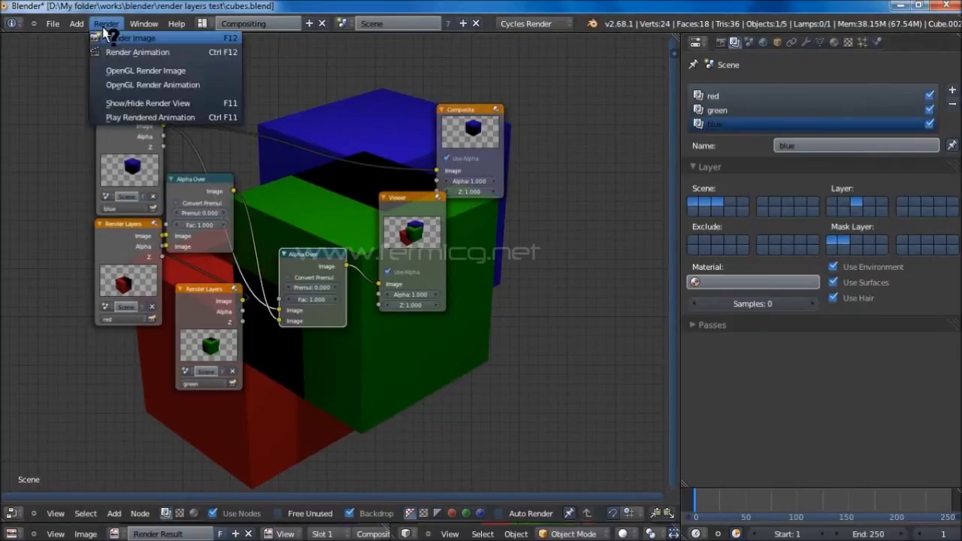
click(120, 37)
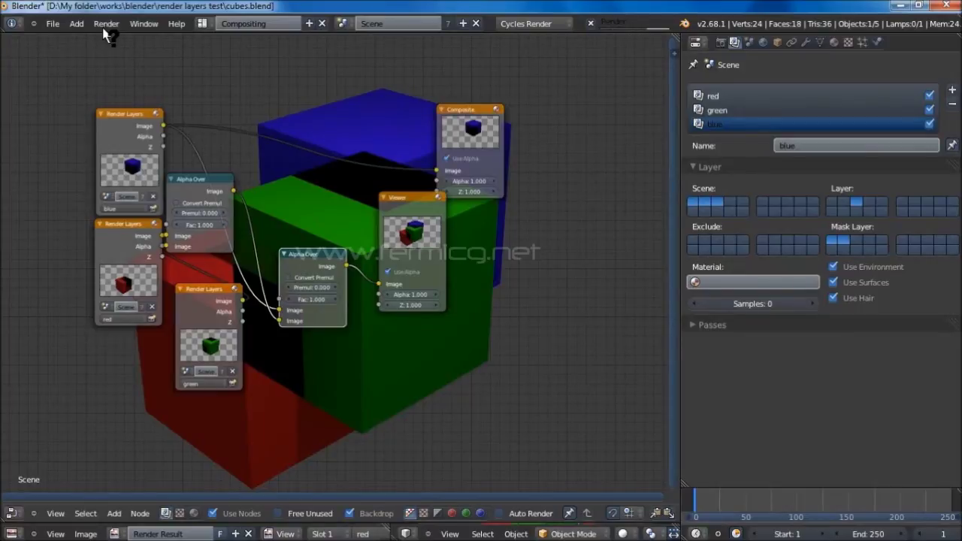
key(F12)
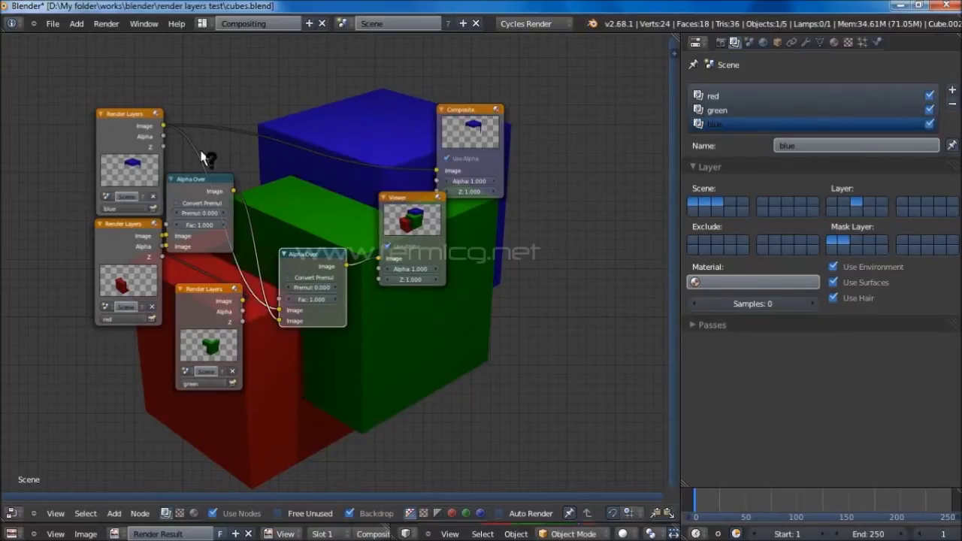
- Spread the Composite, Viewer, Alpha Over and Render Layers nodes outward to clear the view of the cubes in the backdrop
drag(467, 108, 561, 80)
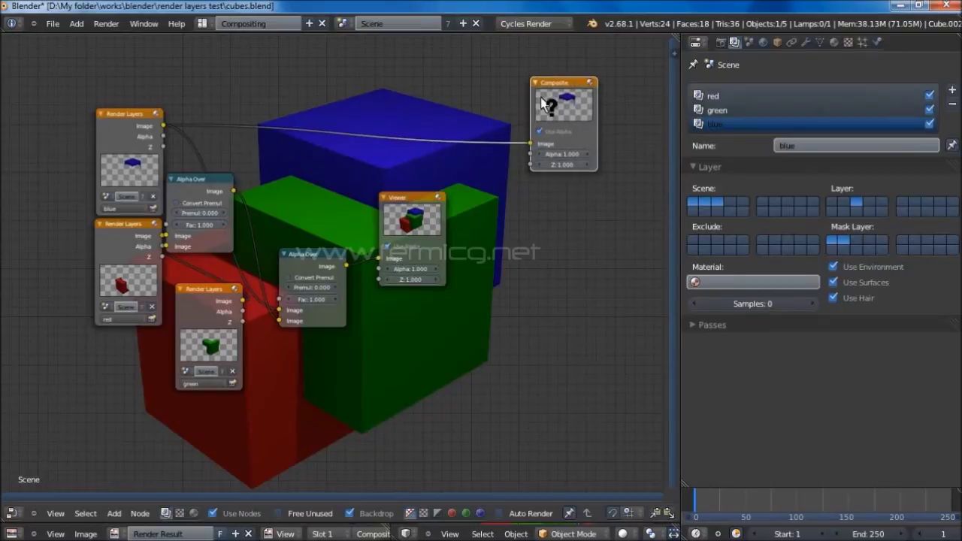
drag(410, 198, 566, 249)
drag(305, 253, 439, 195)
drag(104, 105, 31, 64)
drag(99, 221, 2, 247)
drag(198, 182, 154, 160)
drag(123, 224, 172, 308)
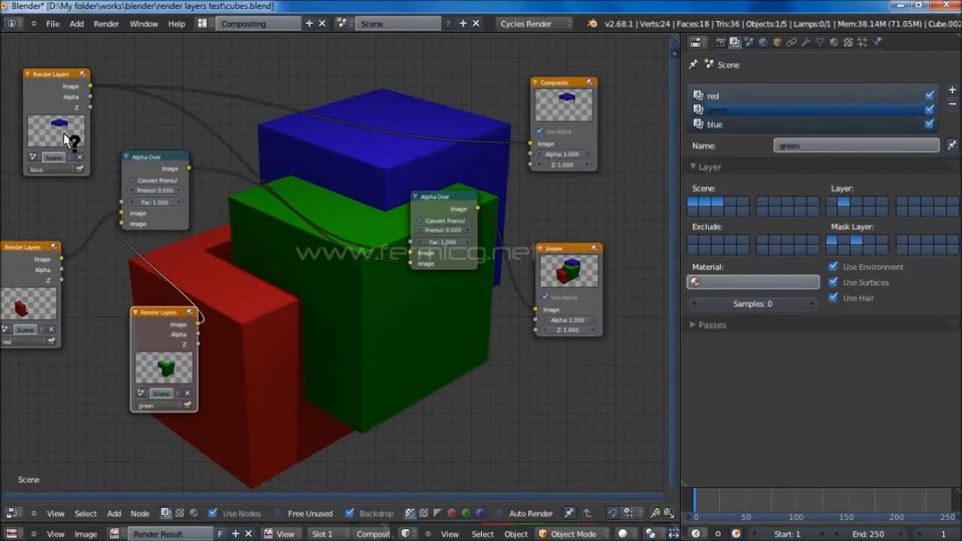
- Examine the masked cube previews in the blue and red Render Layers nodes up close
scroll(128, 240, up, 2)
middle_drag(133, 215, 381, 347)
scroll(278, 226, up, 2)
scroll(273, 218, up, 3)
scroll(338, 275, up, 2)
middle_drag(339, 275, 340, 311)
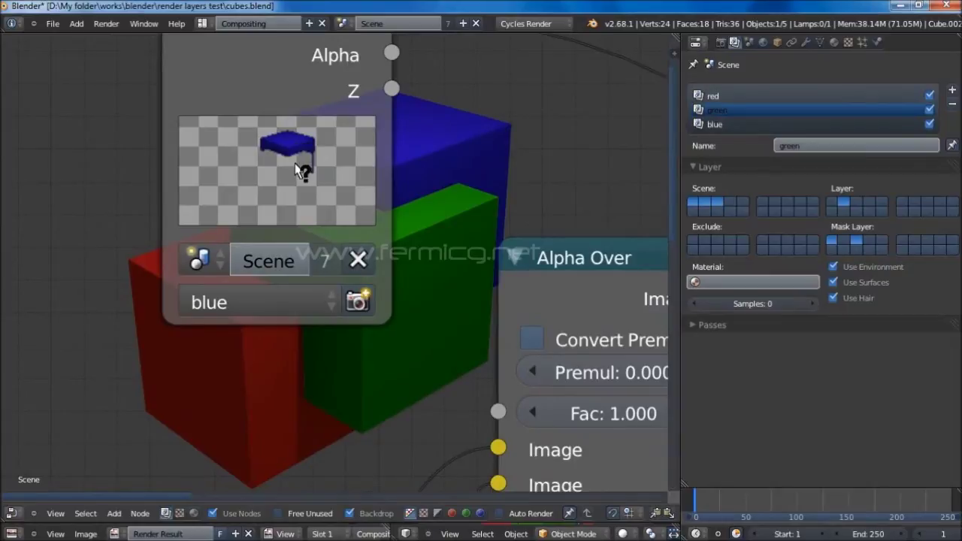
middle_drag(319, 368, 191, 333)
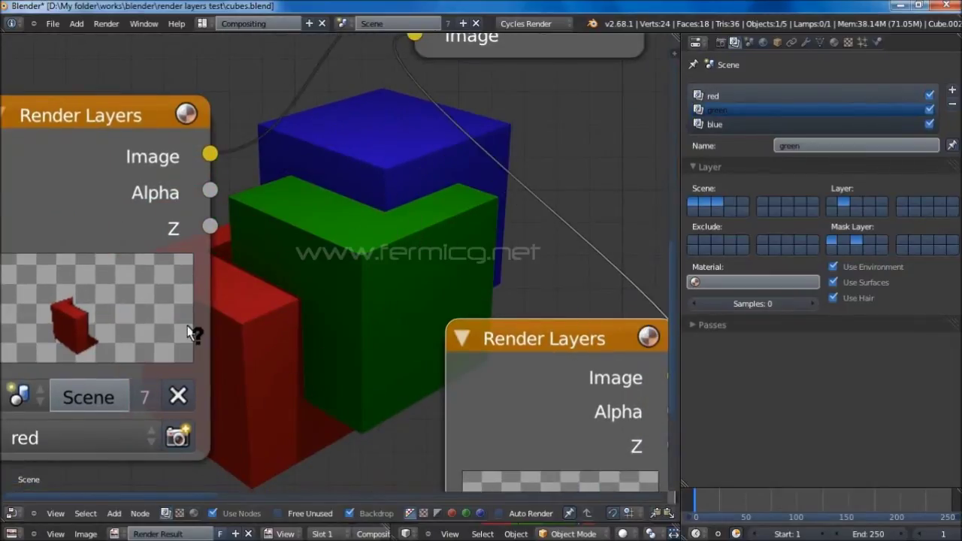
- Examine the masked green cube preview in its Render Layers node and the overall node setup against the backdrop
scroll(191, 333, down, 1)
scroll(313, 318, up, 1)
middle_drag(221, 242, 303, 269)
scroll(303, 269, down, 1)
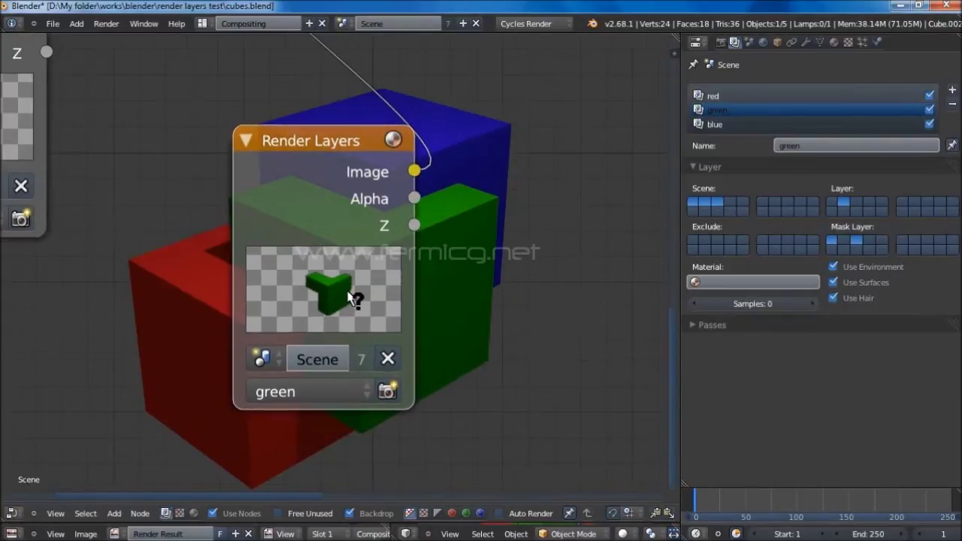
scroll(348, 295, down, 5)
middle_drag(362, 333, 253, 347)
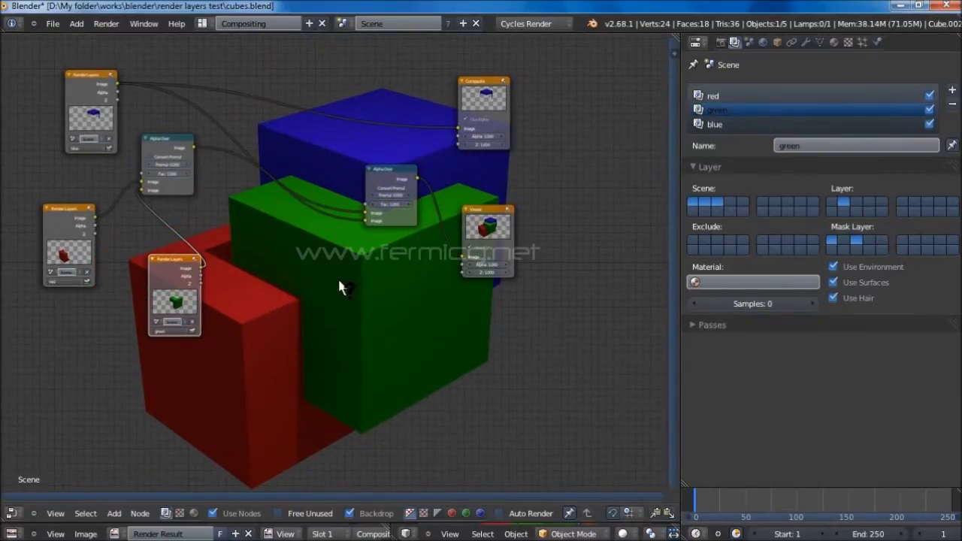
scroll(323, 268, up, 1)
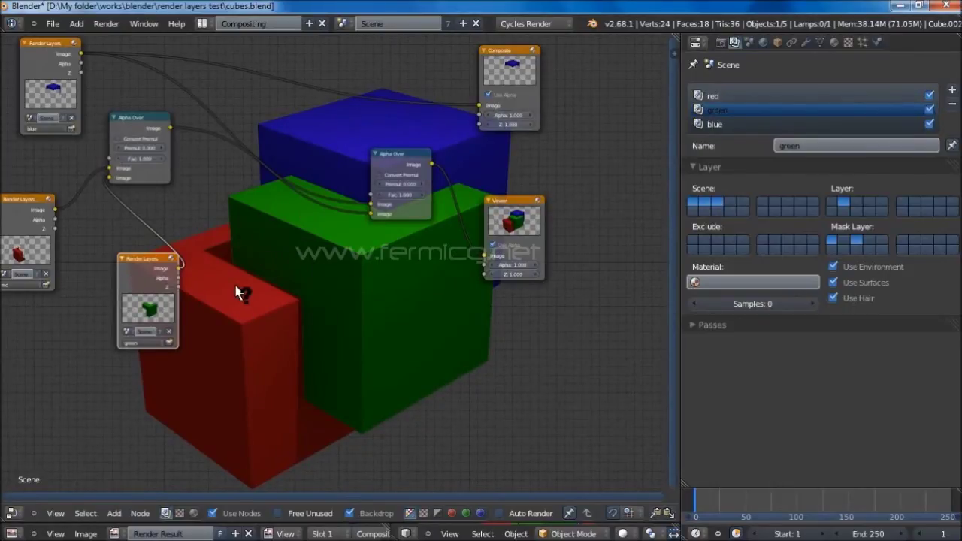
scroll(412, 275, down, 2)
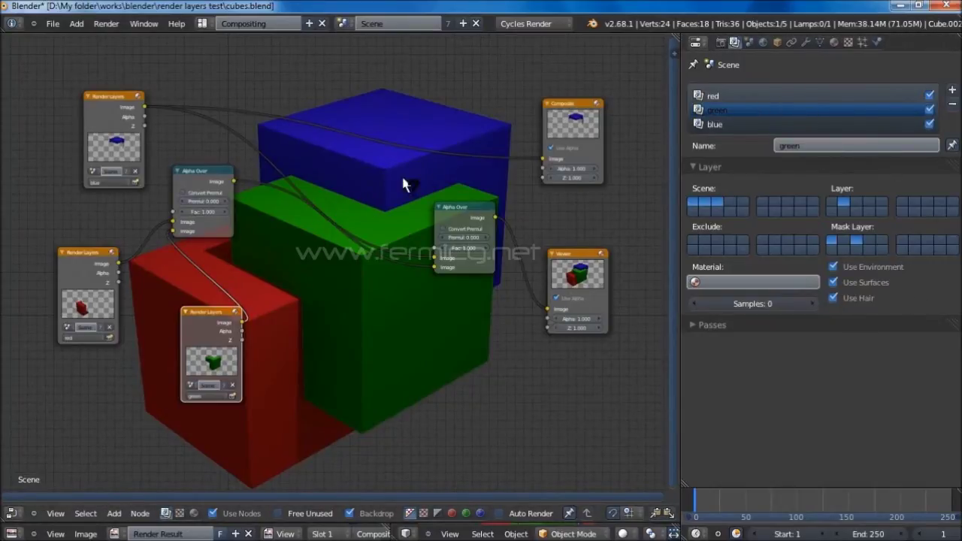
scroll(398, 197, up, 1)
scroll(395, 188, down, 1)
middle_drag(349, 264, 322, 239)
scroll(317, 237, up, 1)
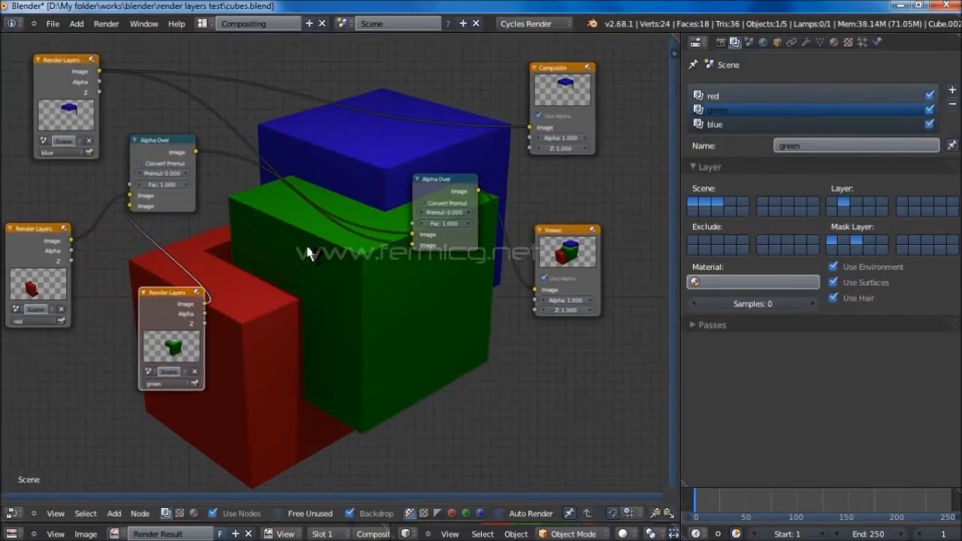
- Insert a Hue Saturation Value node on the link between the green Render Layers node and the first Alpha Over node
ctrl+scroll(318, 234, up, 2)
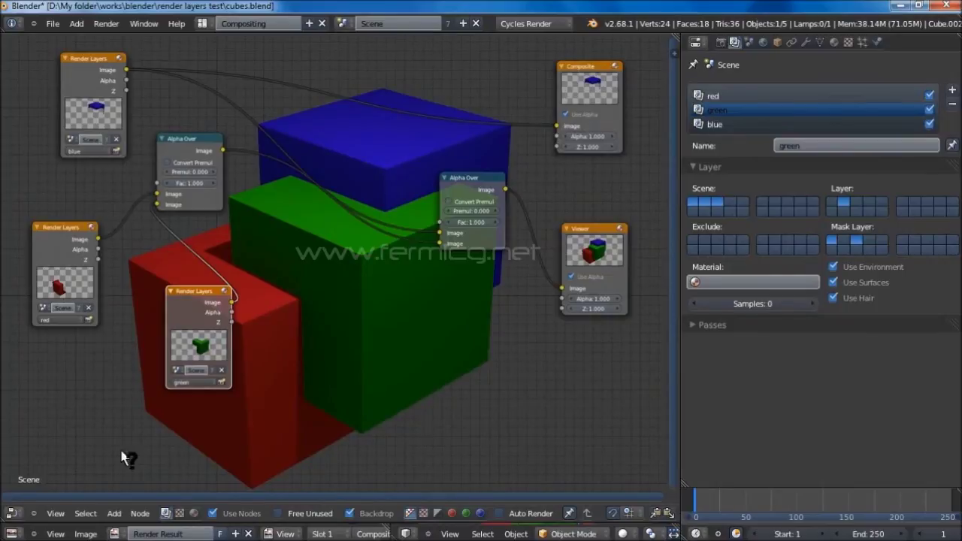
click(111, 512)
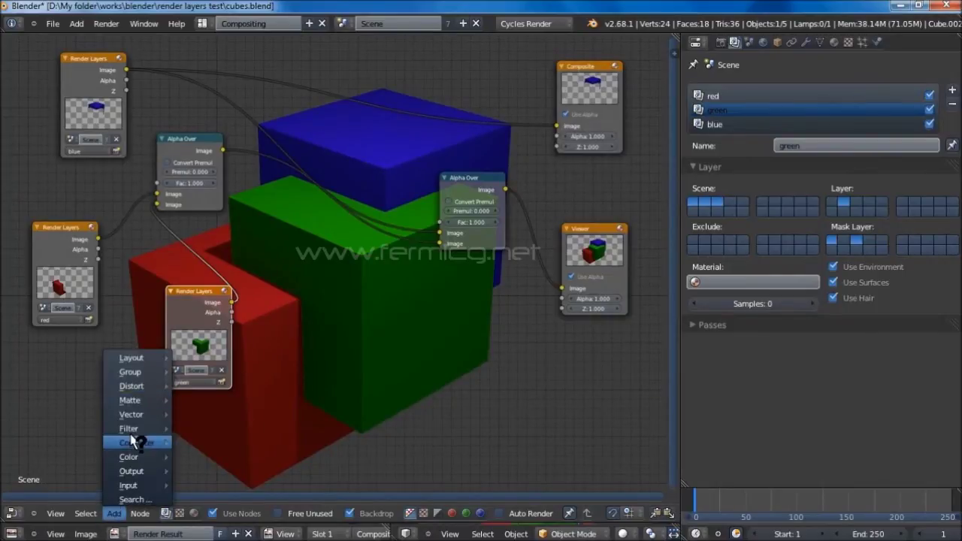
mouse_move(135, 442)
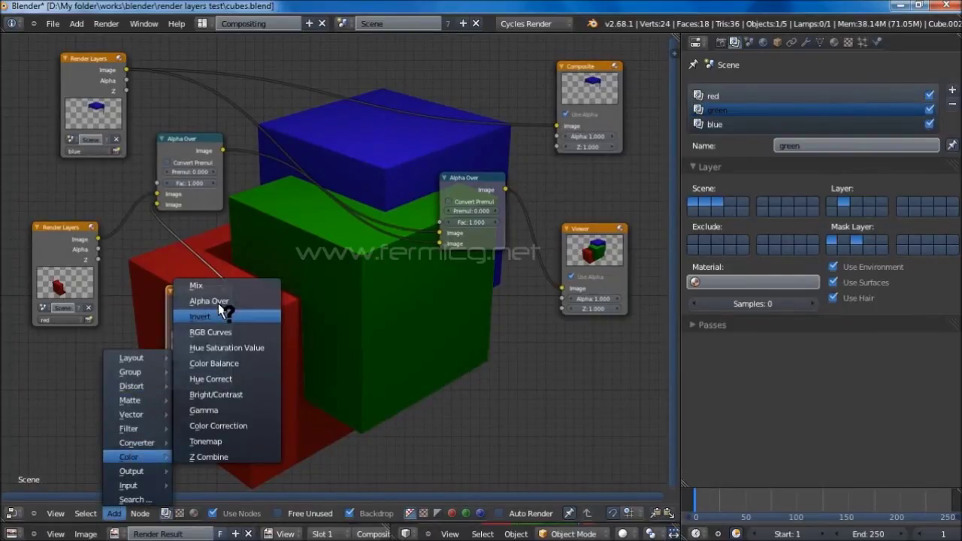
click(224, 347)
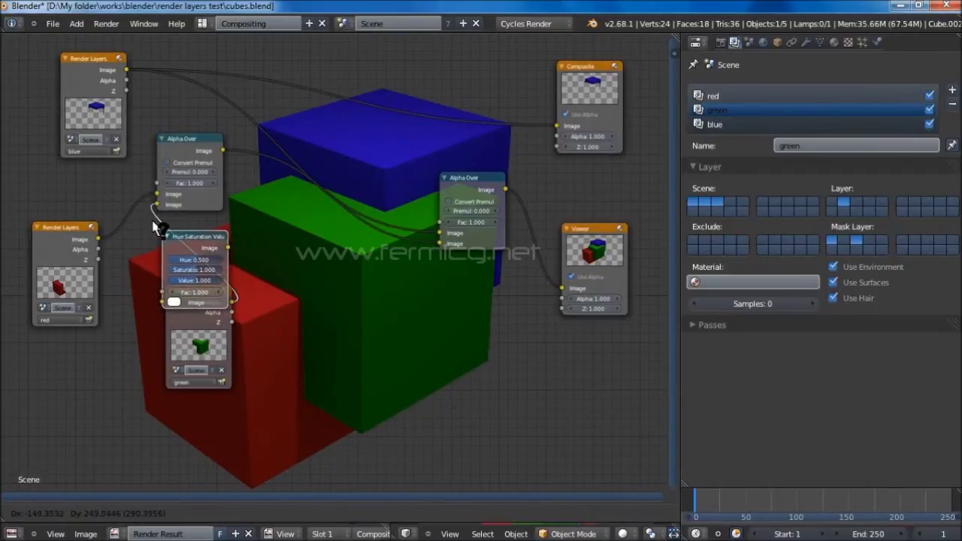
click(156, 228)
- Recolour the green cube by setting the Hue Saturation Value node to Hue 0.245, Saturation 1.509 and Value 2.0
scroll(198, 254, up, 2)
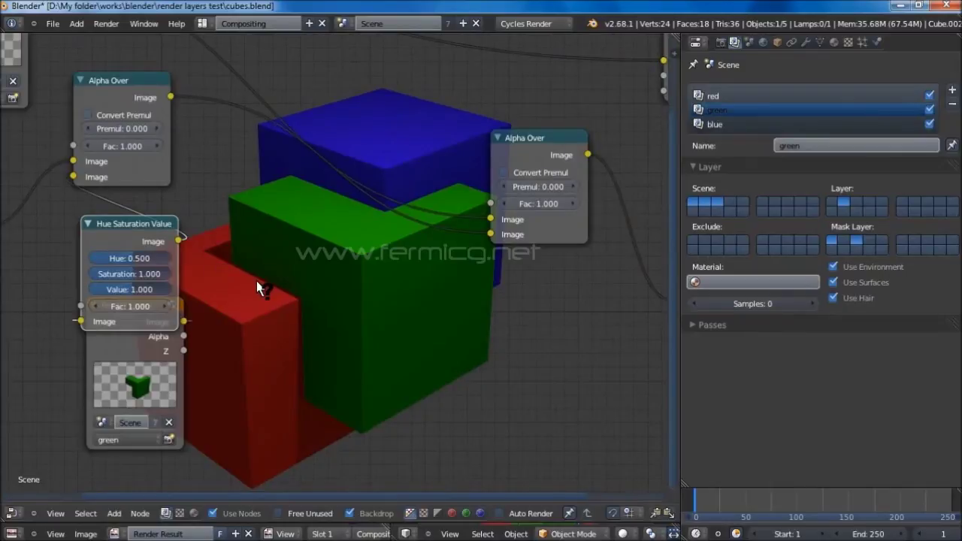
scroll(258, 288, up, 2)
middle_drag(230, 254, 294, 217)
scroll(268, 215, up, 1)
drag(148, 235, 231, 269)
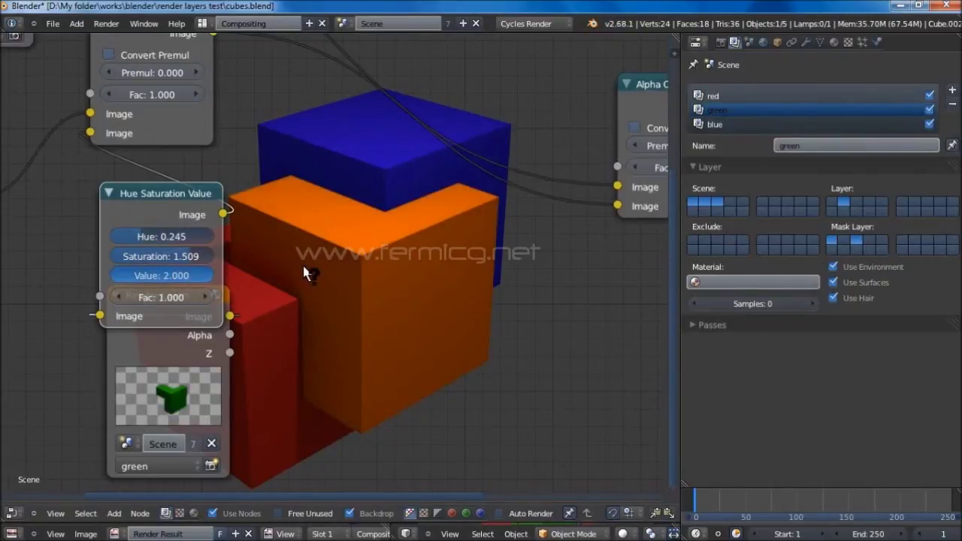
click(140, 273)
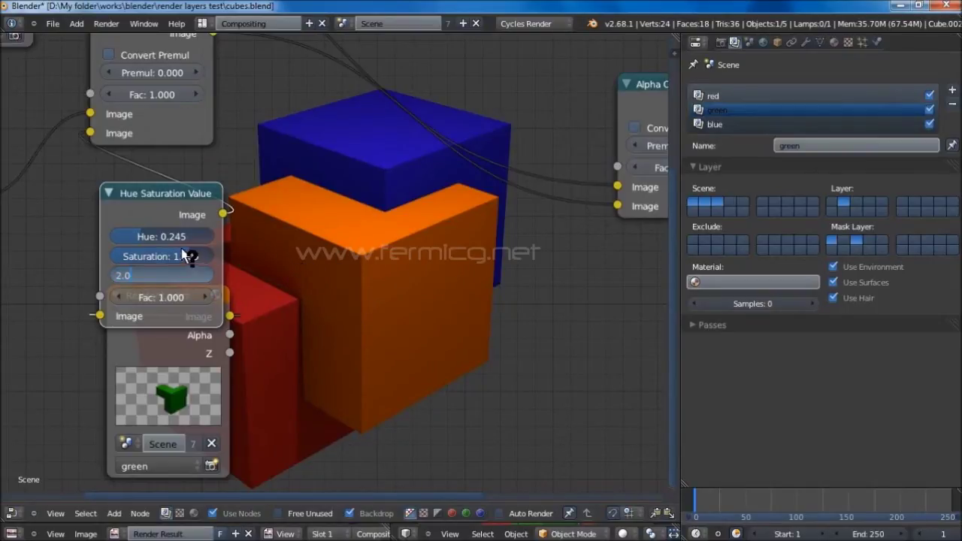
key(Return)
scroll(383, 266, down, 8)
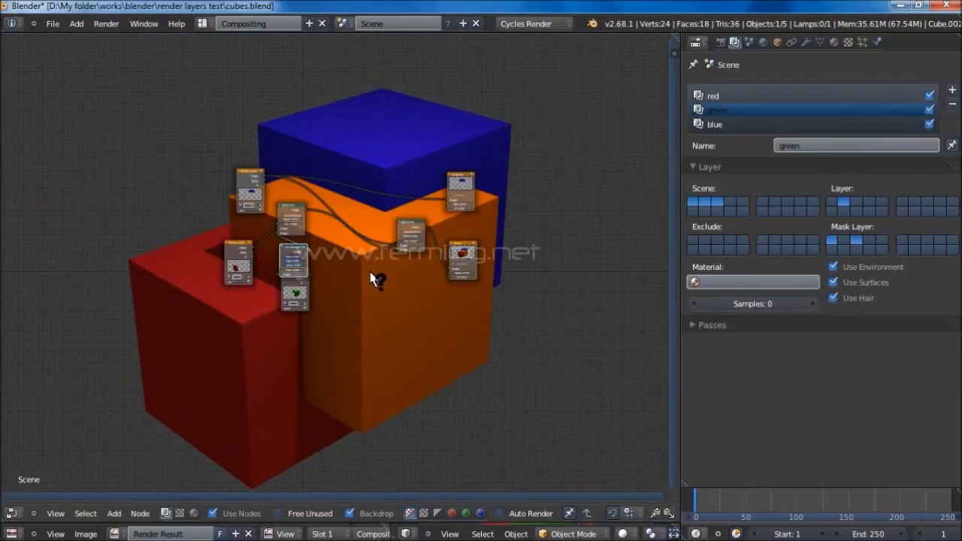
scroll(311, 268, up, 4)
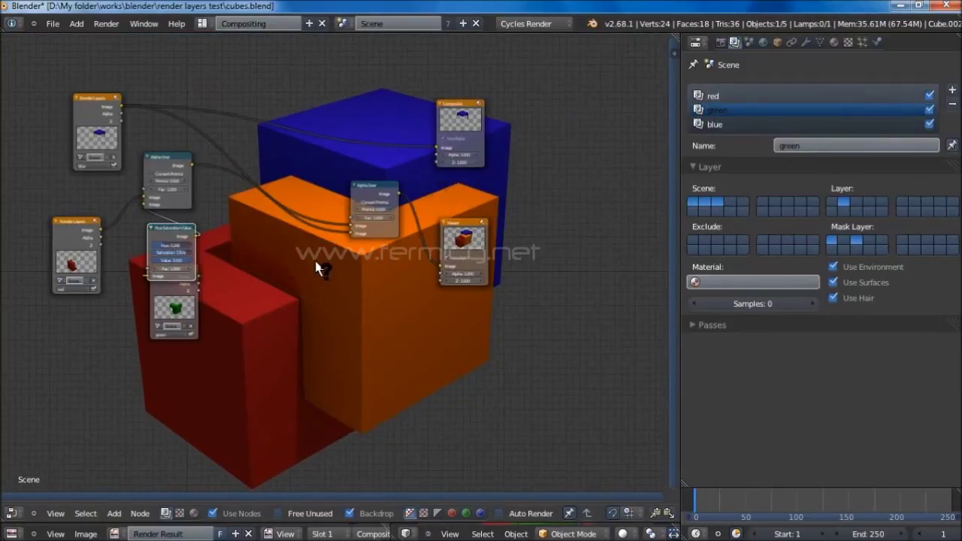
scroll(183, 258, up, 1)
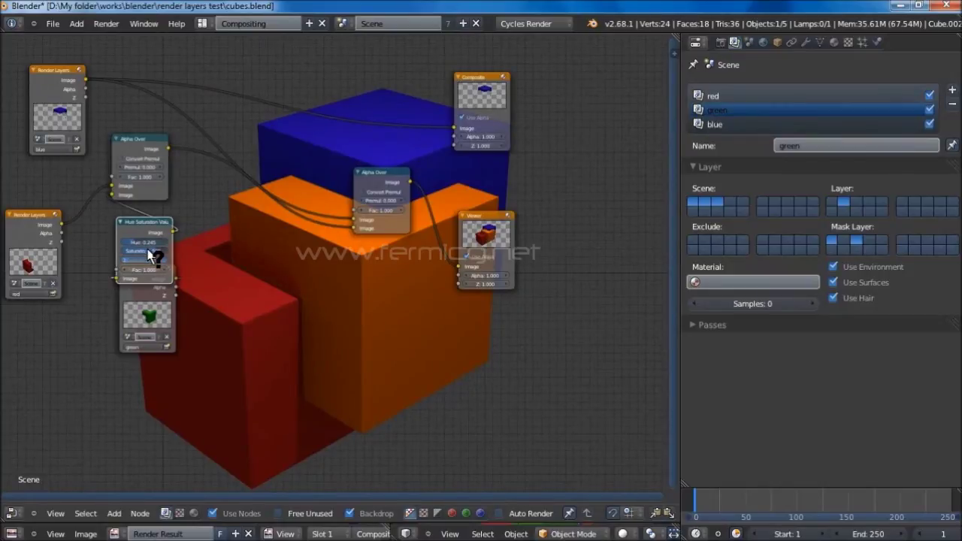
scroll(487, 306, down, 2)
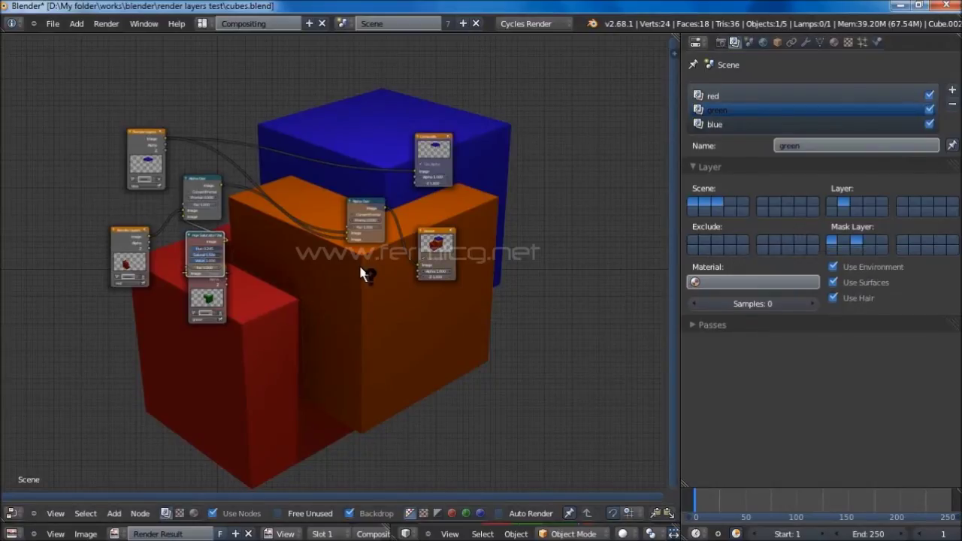
scroll(362, 267, up, 2)
scroll(362, 263, down, 1)
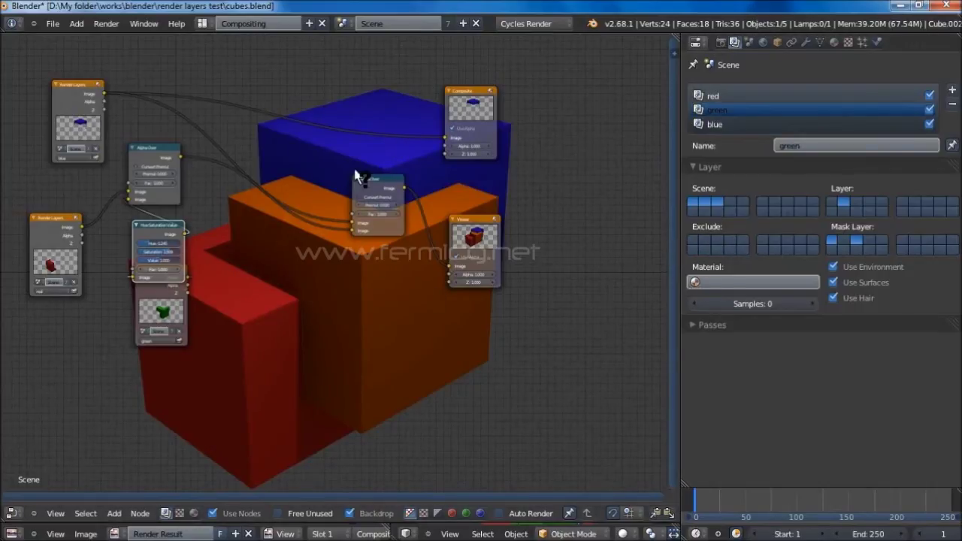
- Switch to the Default screen layout and hide the render result to return to the 3D view
click(202, 21)
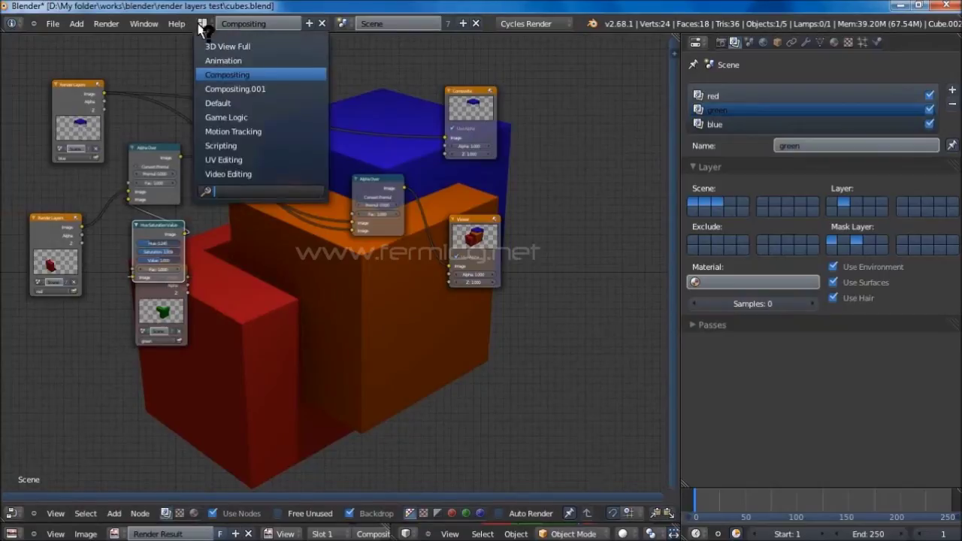
click(212, 101)
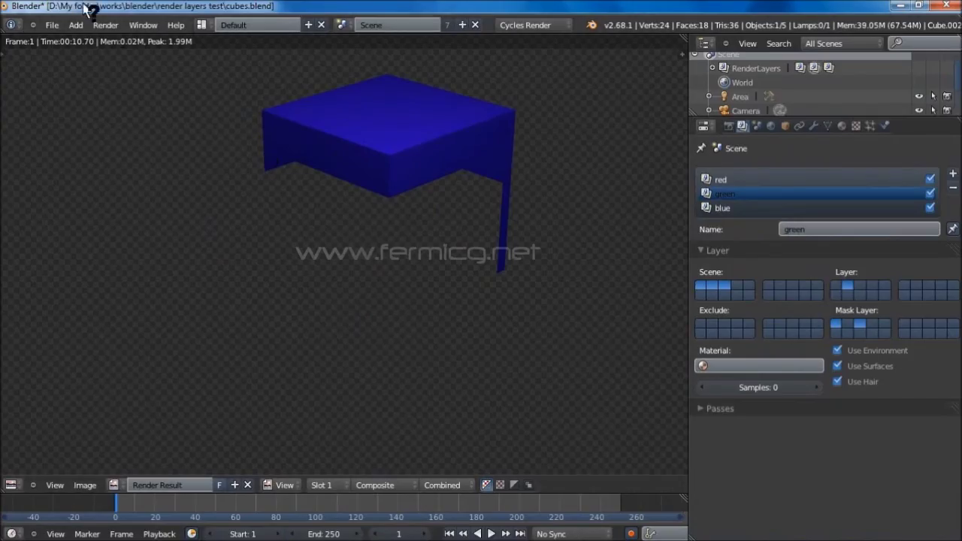
click(105, 25)
click(113, 101)
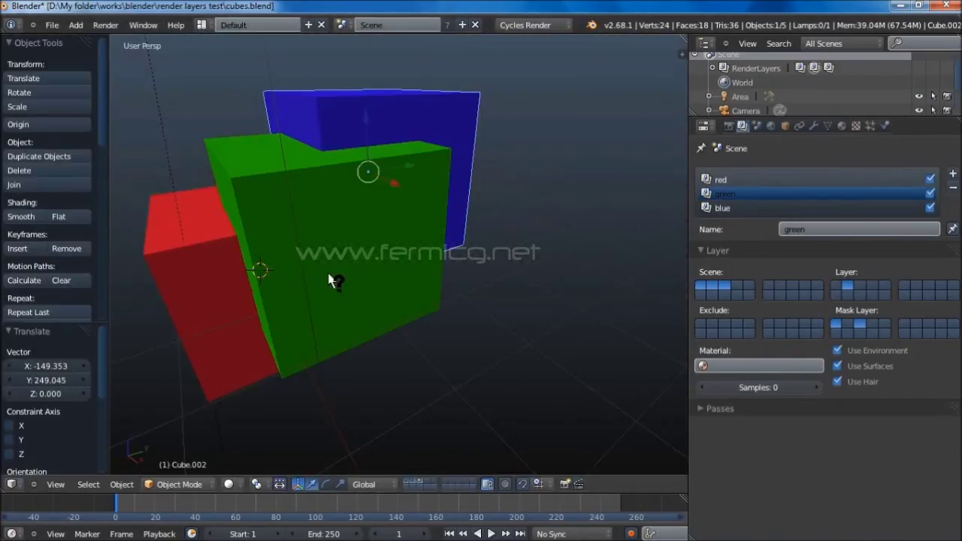
- Add a plane mesh to the scene at the 3D cursor
scroll(324, 297, down, 7)
middle_drag(260, 337, 223, 279)
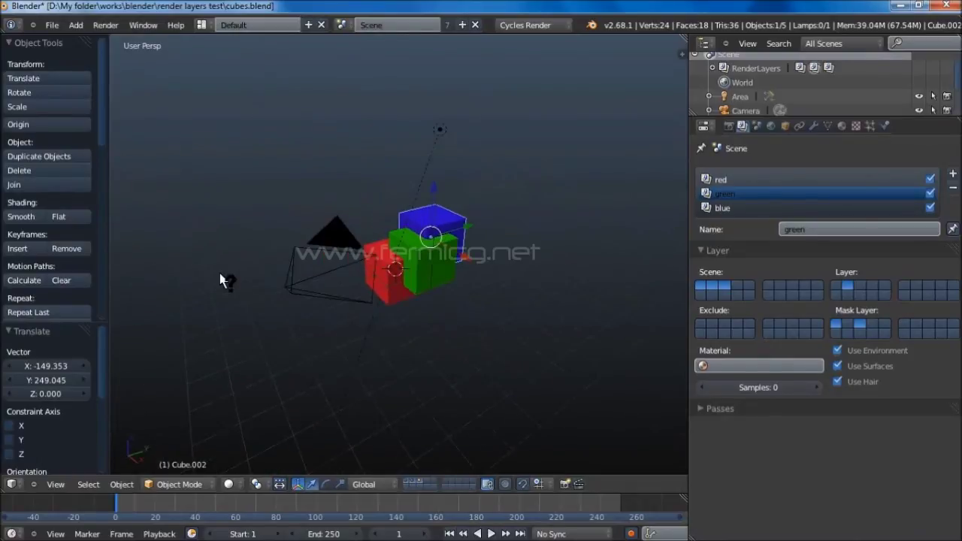
click(76, 25)
mouse_move(84, 39)
click(199, 37)
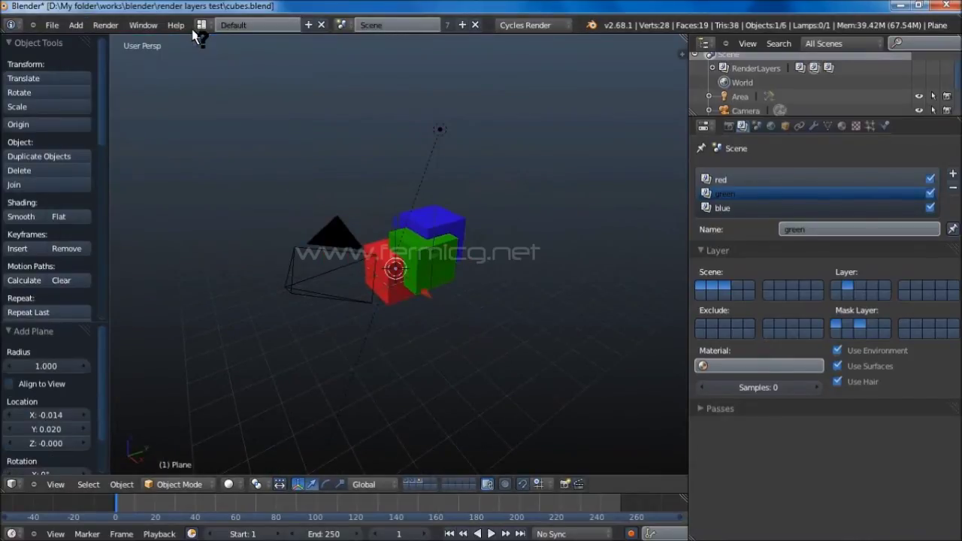
- Rotate the new plane 90° around the global X axis so that it stands upright
middle_drag(354, 369, 494, 336)
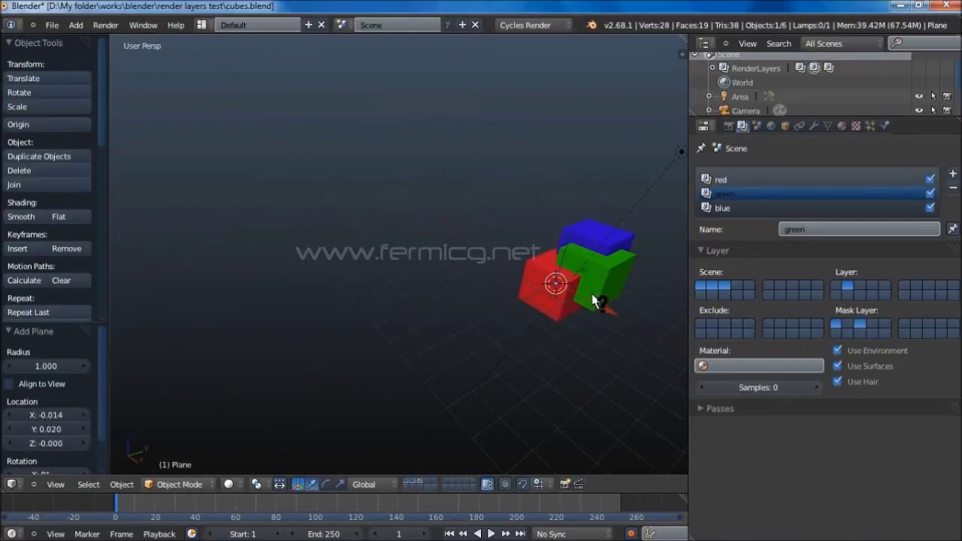
key(KP_1)
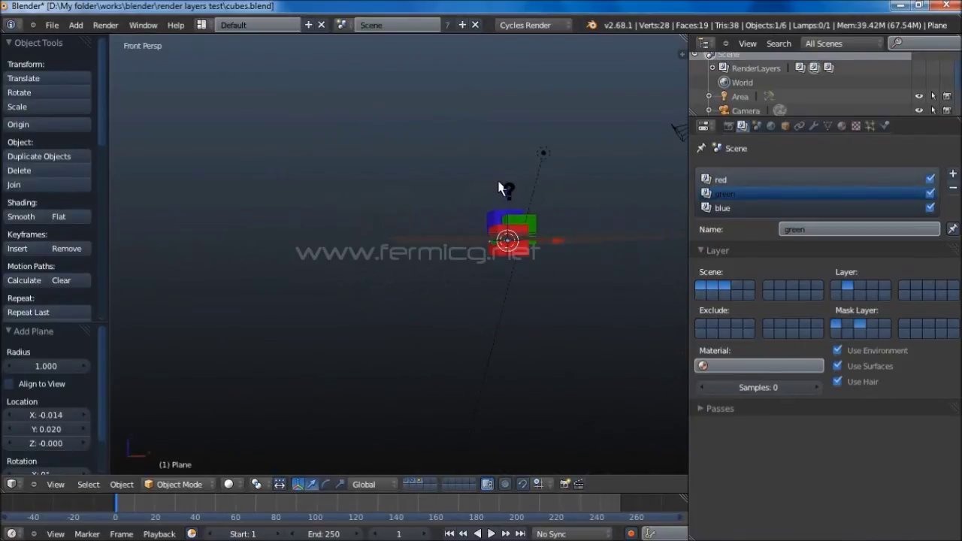
key(r)
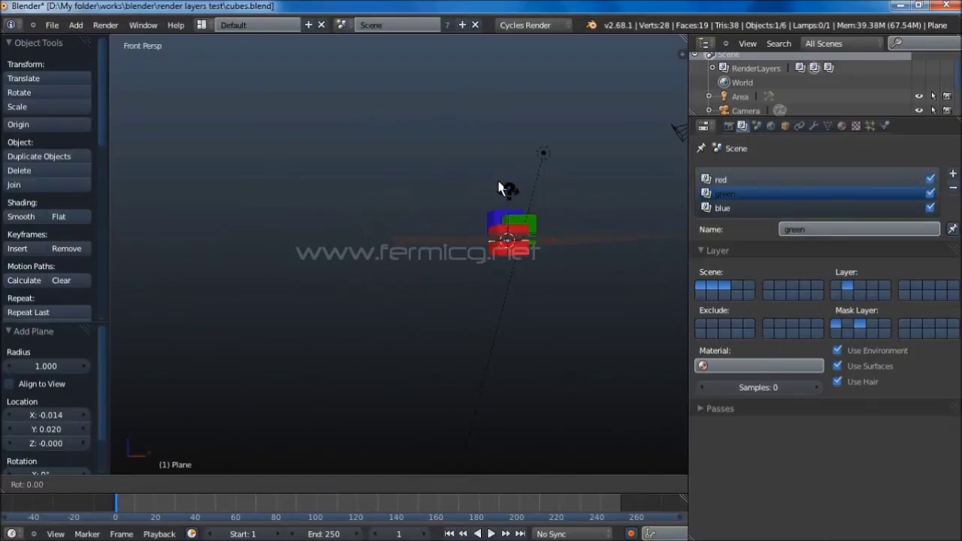
key(x)
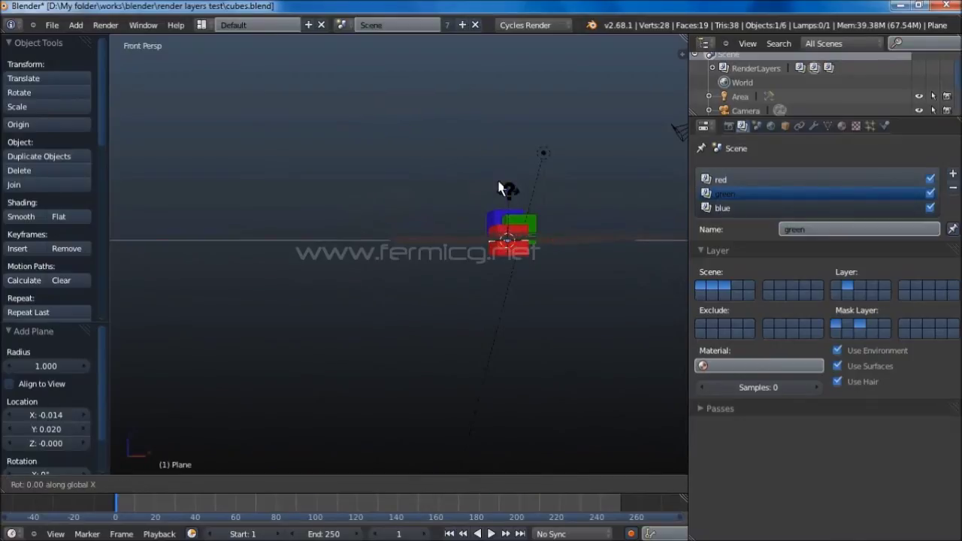
text(90)
key(Return)
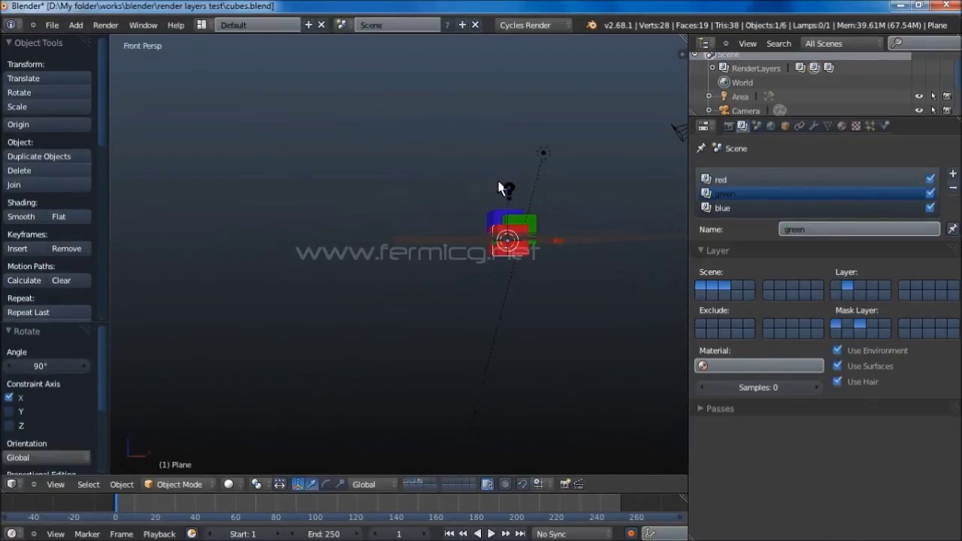
- Move the upright plane along the Y axis behind the cubes and up along the Z axis
shift+middle_drag(502, 210, 319, 225)
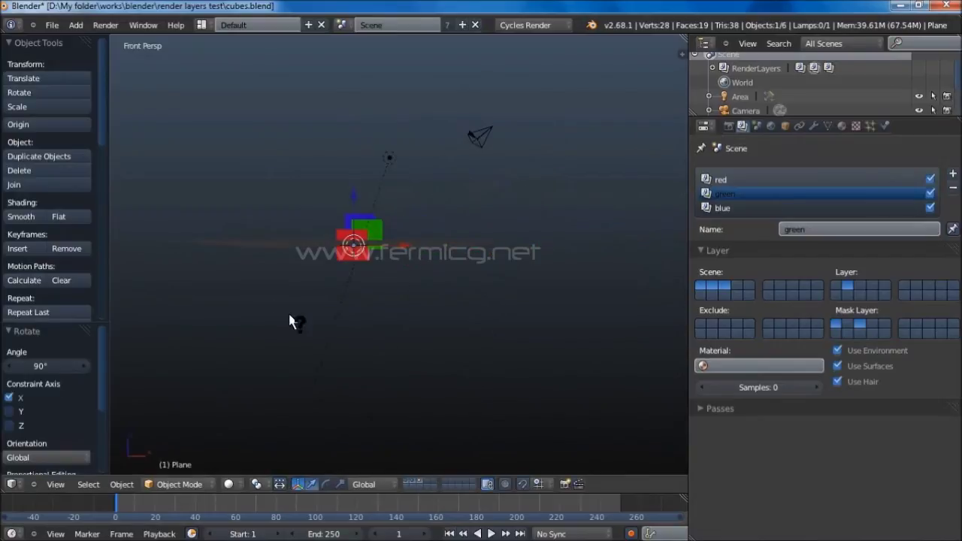
scroll(286, 290, up, 2)
shift+middle_drag(260, 299, 379, 365)
middle_drag(321, 348, 399, 319)
key(g)
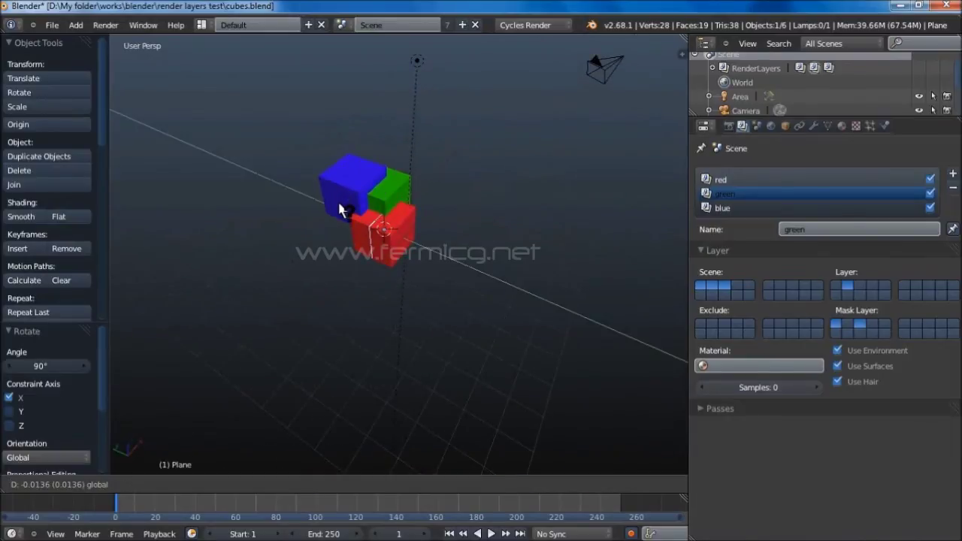
key(y)
click(376, 210)
key(g)
key(z)
click(414, 167)
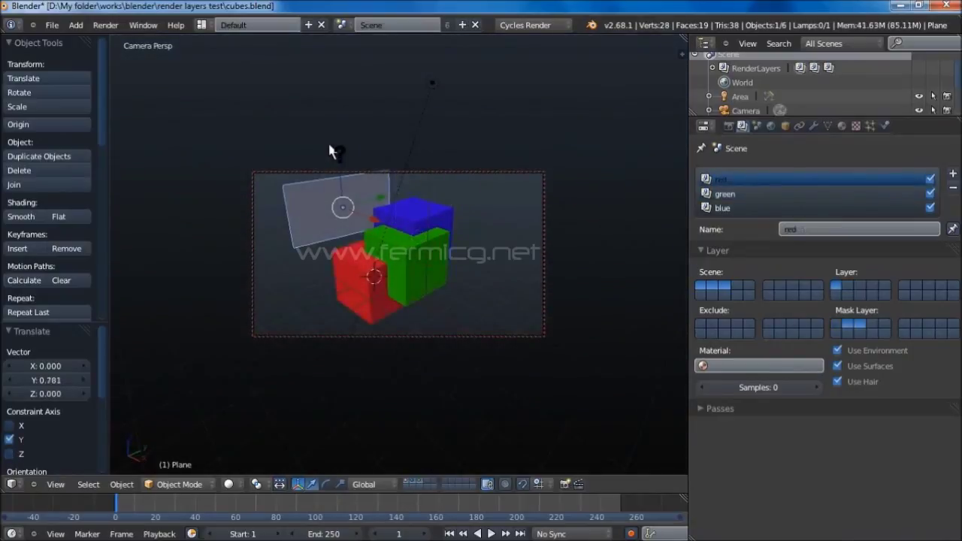
- Lower the plane about 0.611 along Z within the camera frame and move it to layer 4
key(g)
key(z)
click(335, 165)
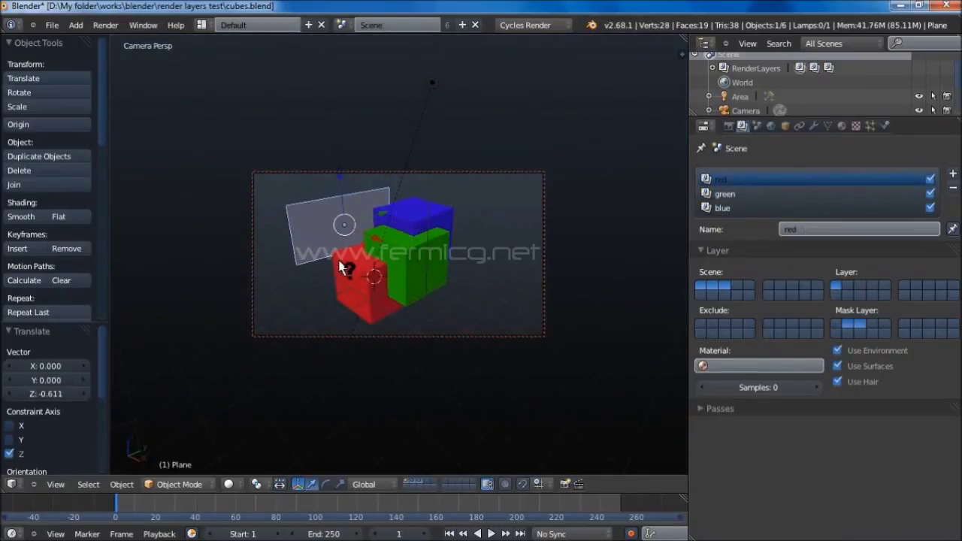
key(m)
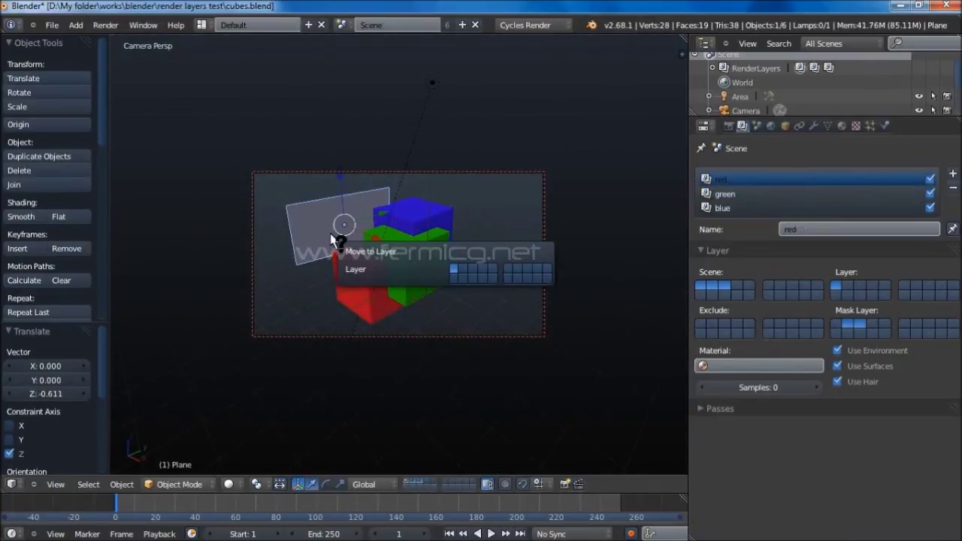
click(481, 268)
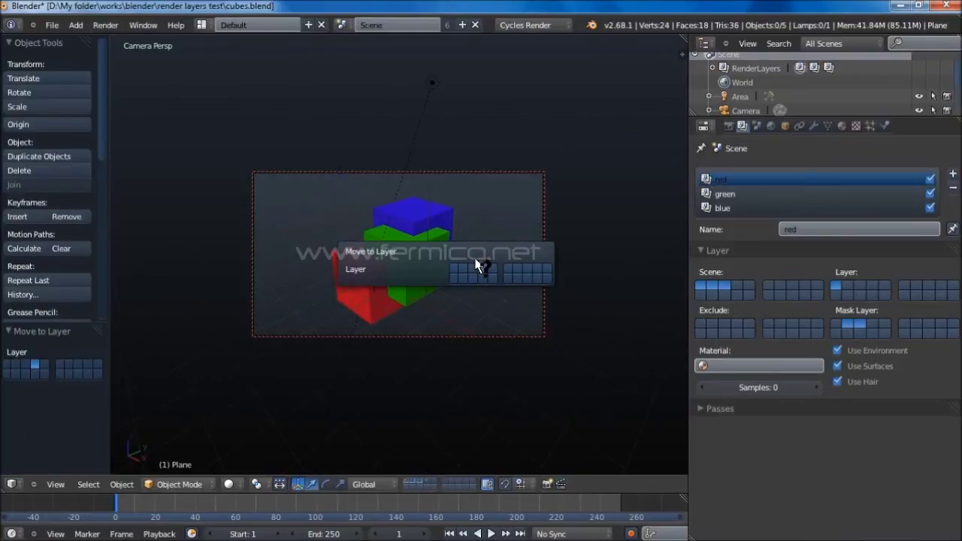
- Add a new render layer and show only scene layer 4, which holds the plane
click(952, 174)
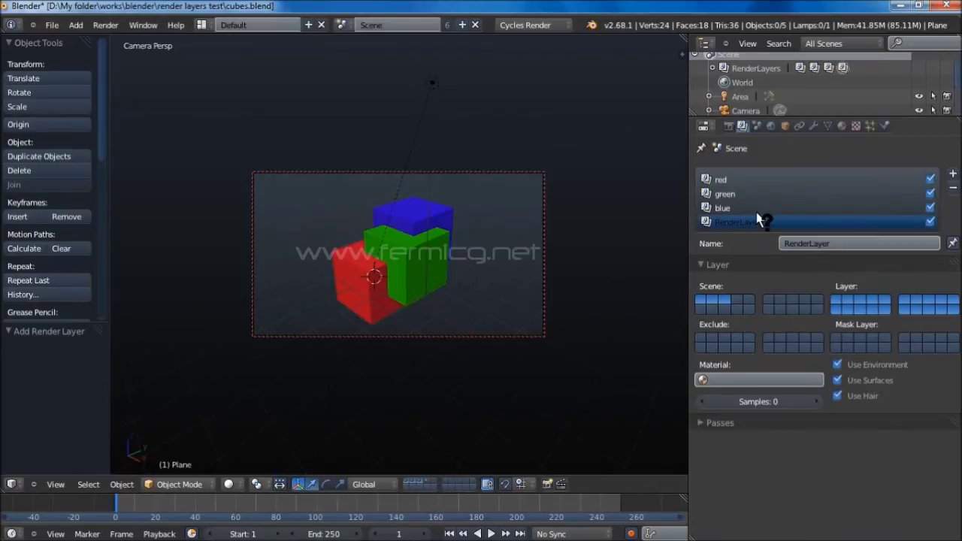
click(726, 297)
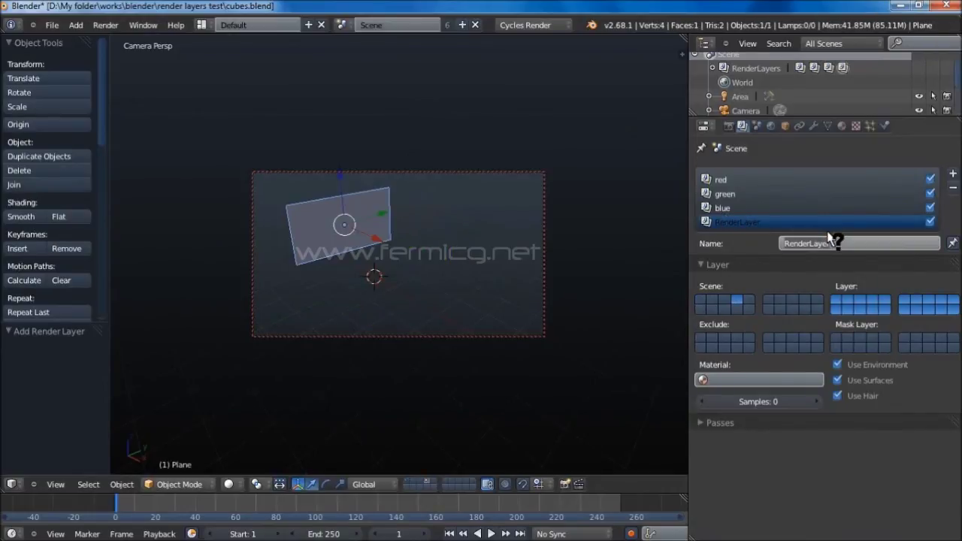
- Rename the new render layer as plane, include only layer 4 in it, and show scene layers 1 to 4
click(826, 242)
text(plane)
key(Return)
click(703, 299)
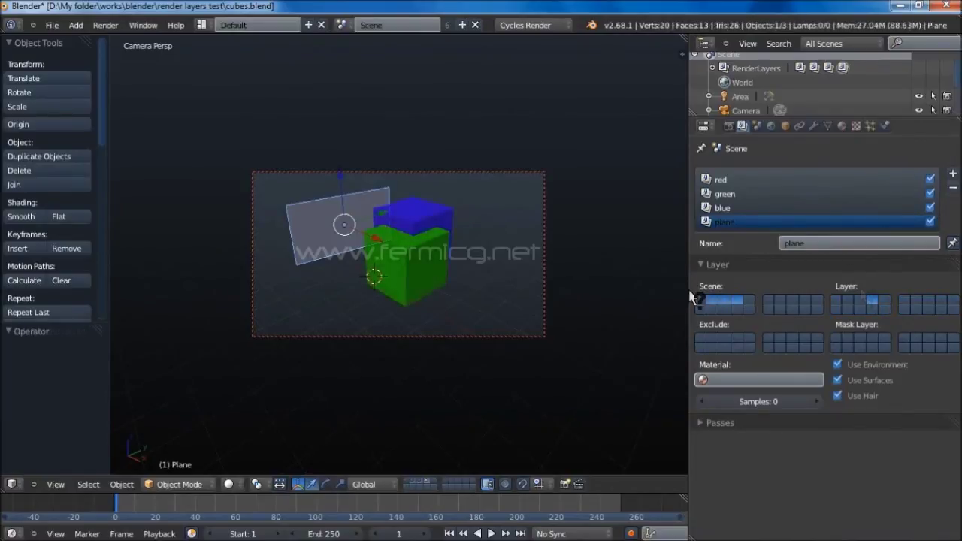
- Render the image with all four scene layers and switch to the Compositing screen layout
click(105, 25)
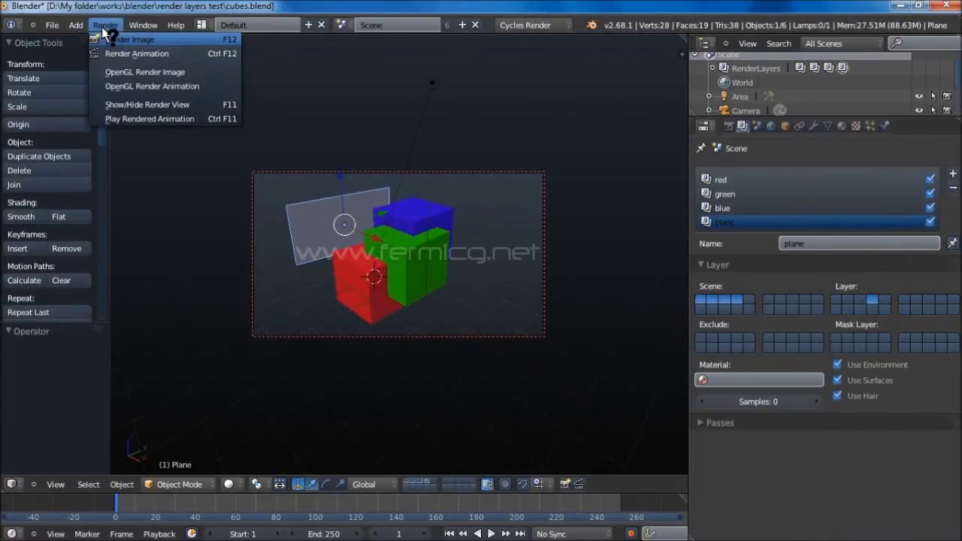
click(113, 39)
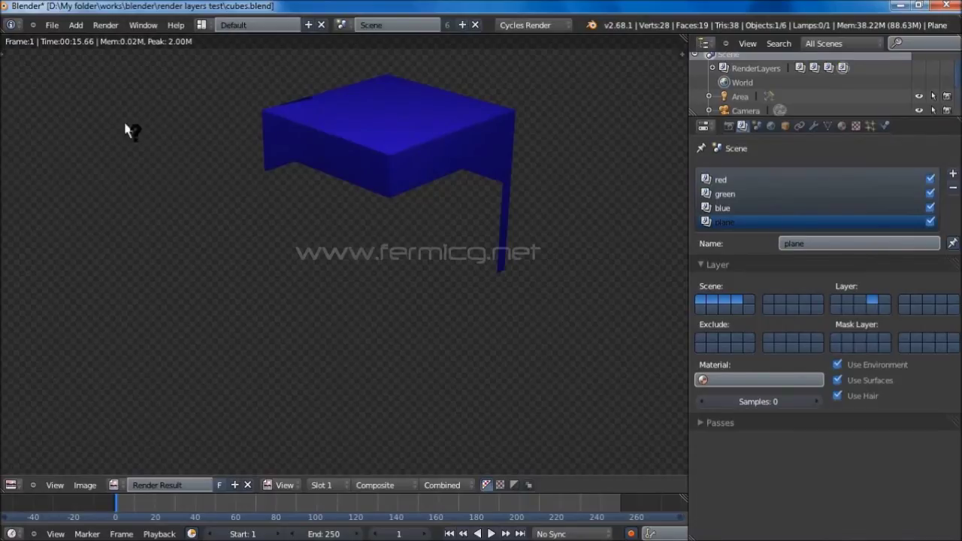
click(201, 24)
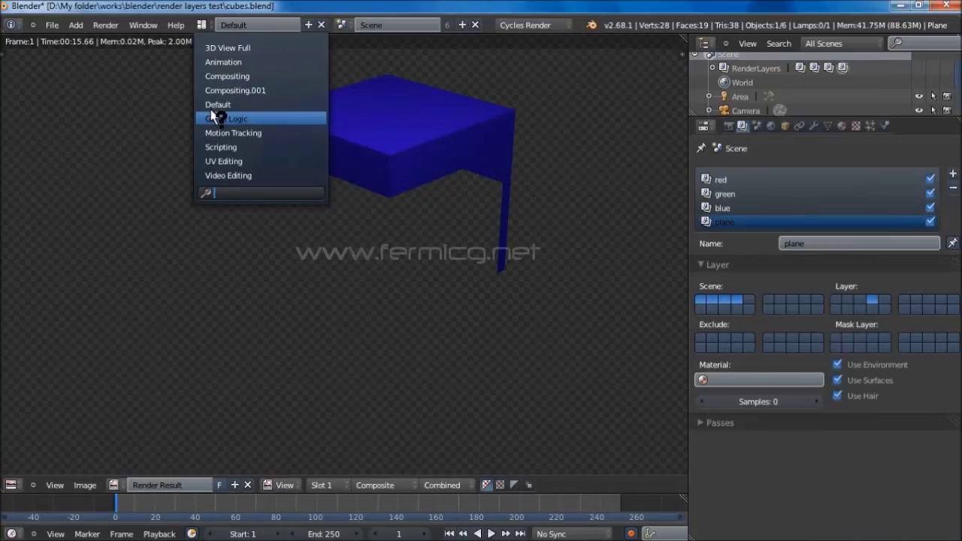
click(229, 76)
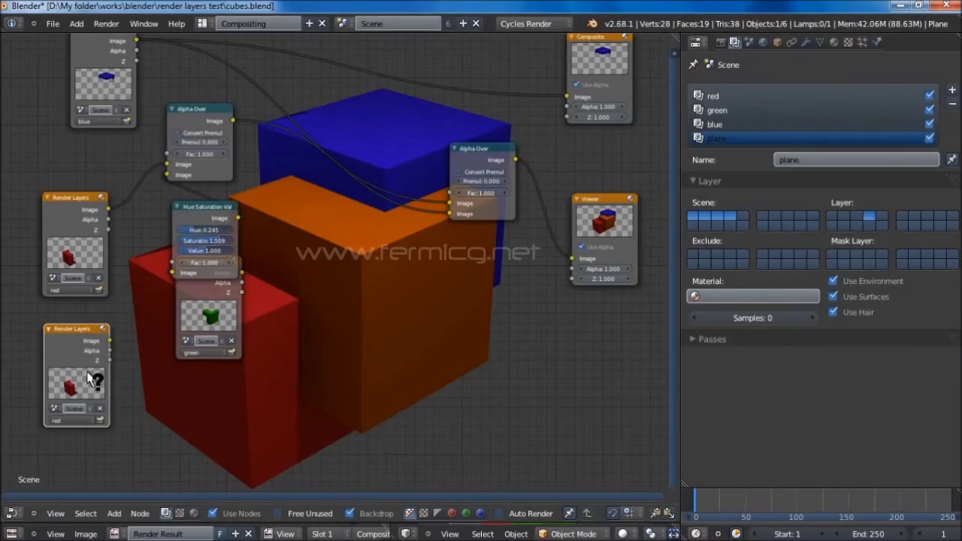
- Set the unconnected Render Layers node to the plane layer and place it below the red layer's node
drag(67, 324, 86, 319)
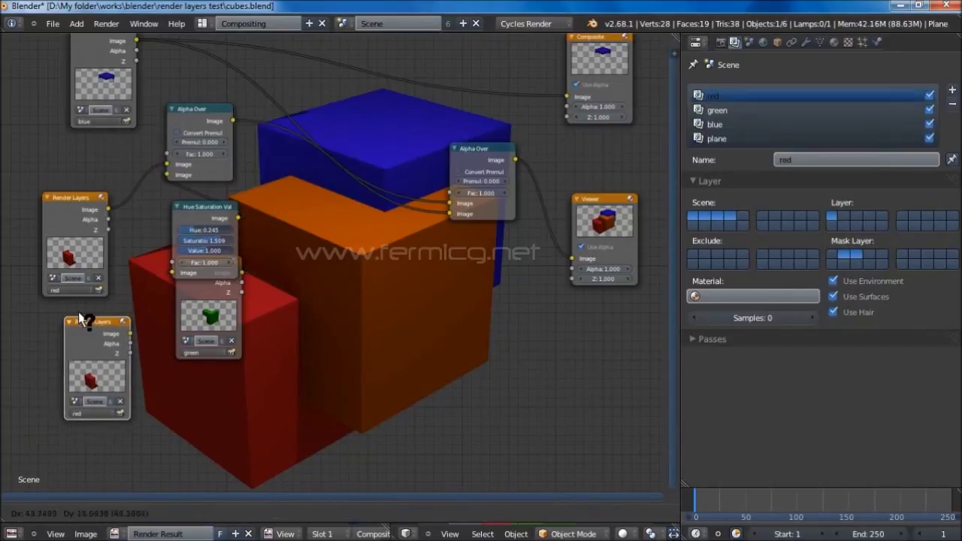
click(87, 413)
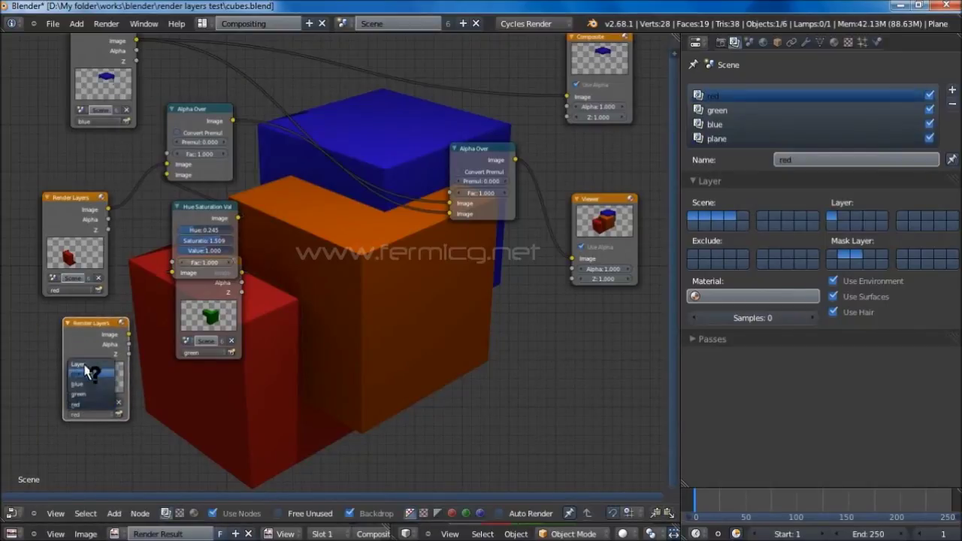
click(87, 371)
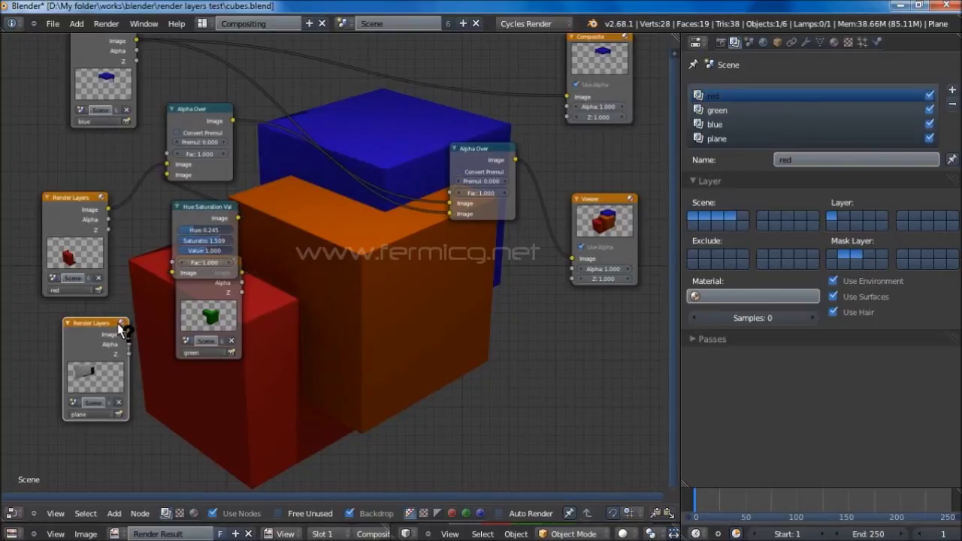
drag(101, 323, 84, 323)
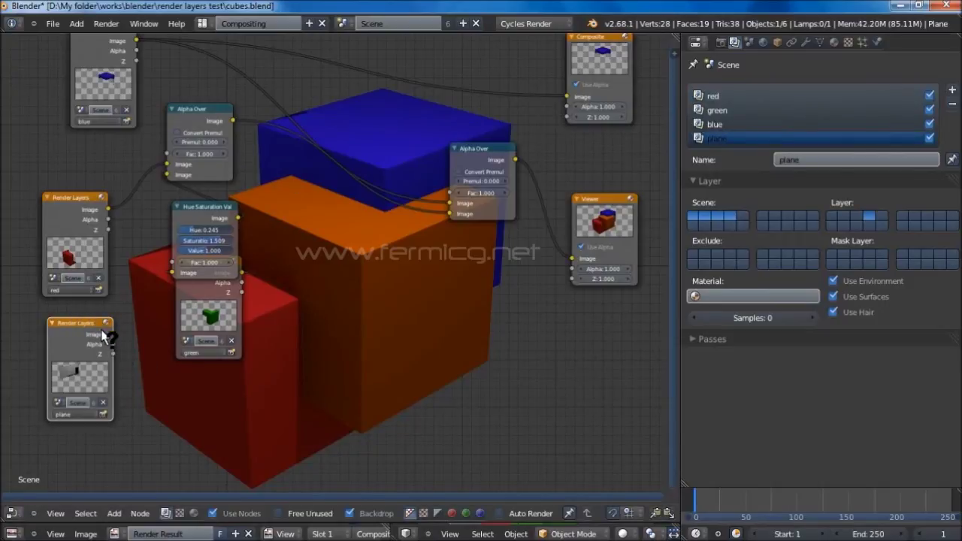
- Add another Alpha Over node and place it below the existing one that feeds the Viewer
click(112, 513)
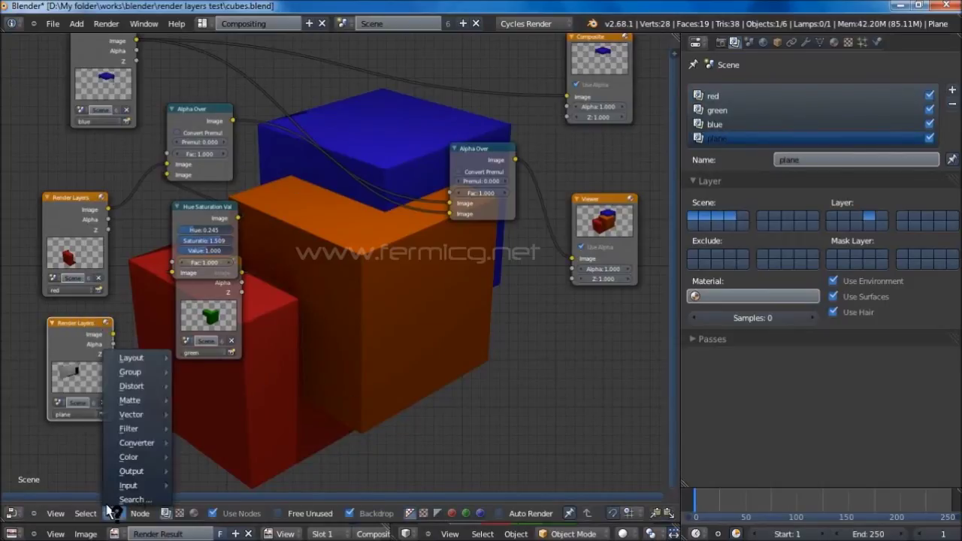
mouse_move(145, 469)
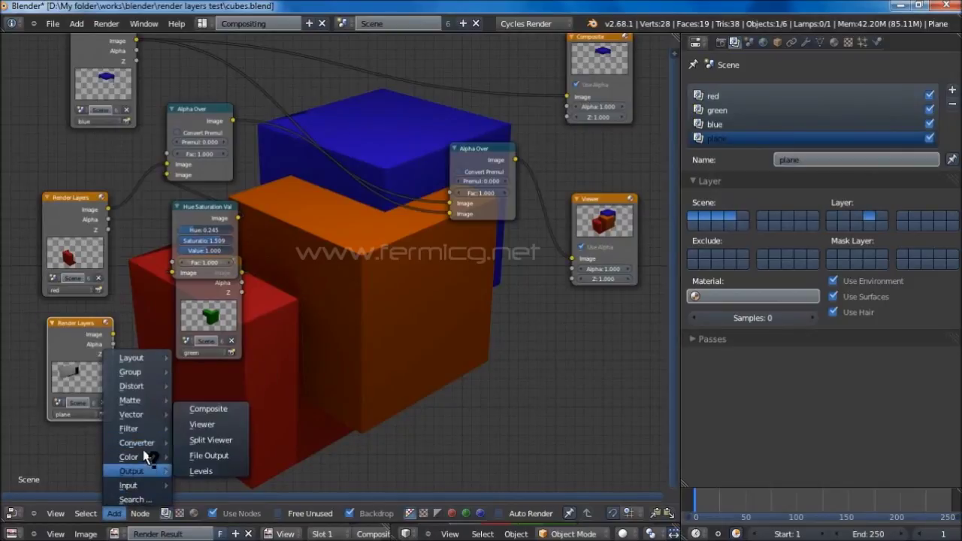
mouse_move(145, 452)
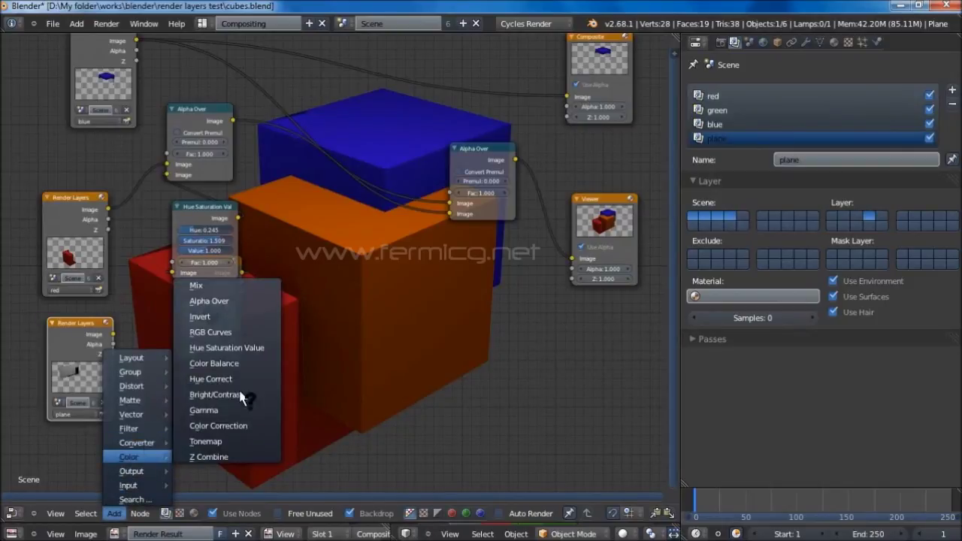
click(229, 300)
click(459, 319)
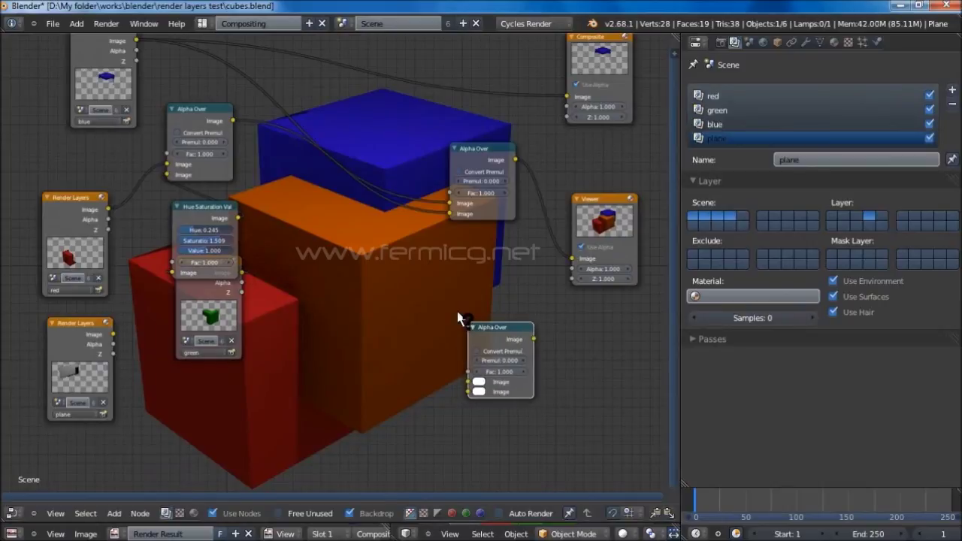
- Connect the cubes' composite and the plane layer to the new Alpha Over's first and second image inputs, and its output to the Viewer
drag(113, 334, 469, 392)
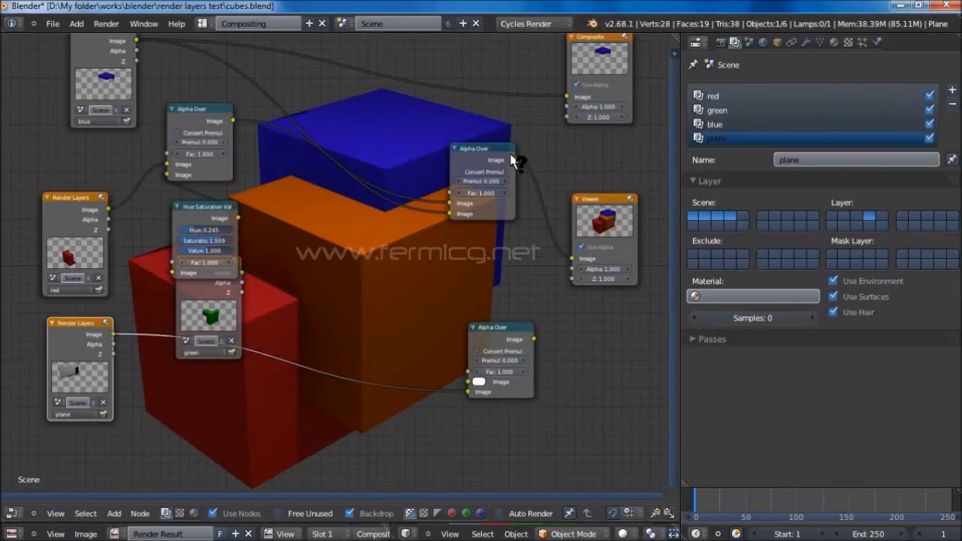
drag(515, 159, 468, 382)
drag(532, 339, 562, 254)
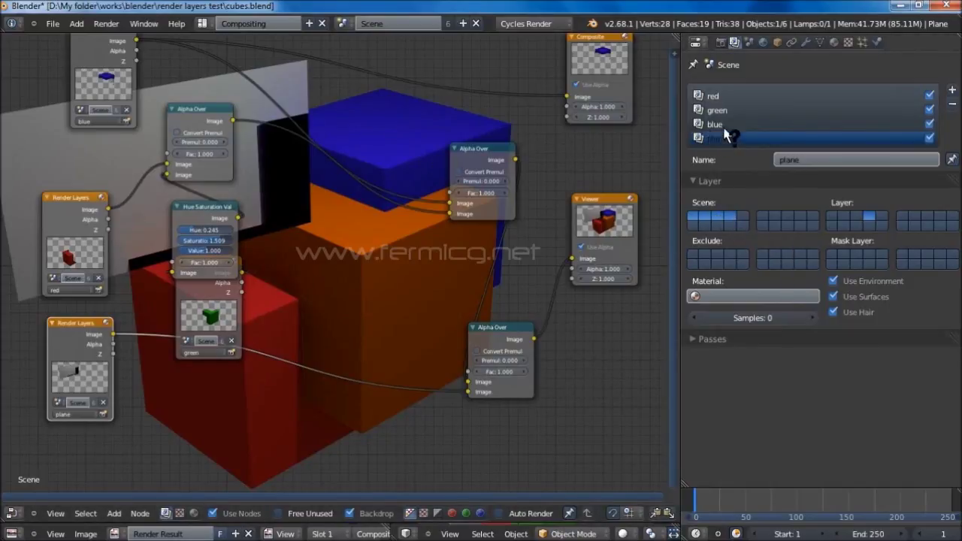
- Exclude scene layers 1 to 3 from the plane render layer and render the image again
click(868, 217)
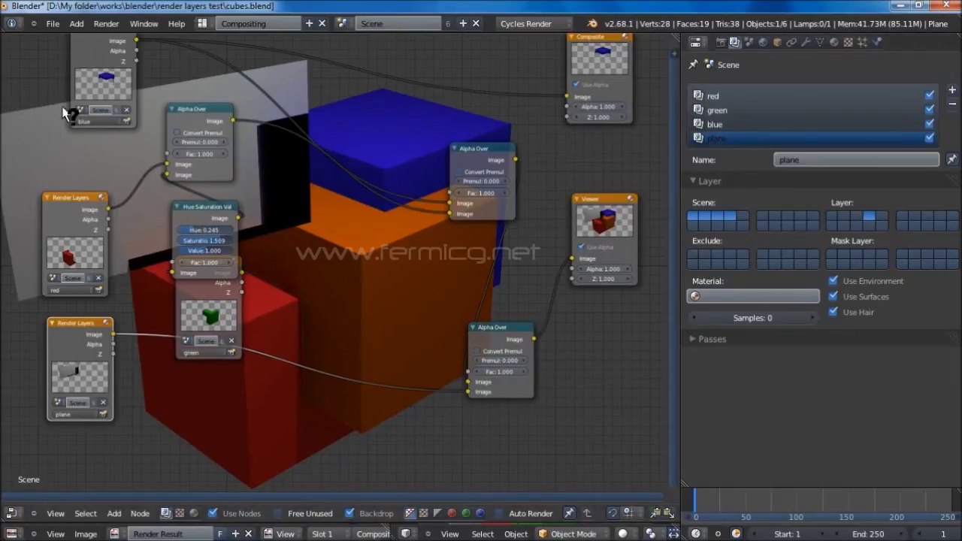
drag(692, 257, 721, 257)
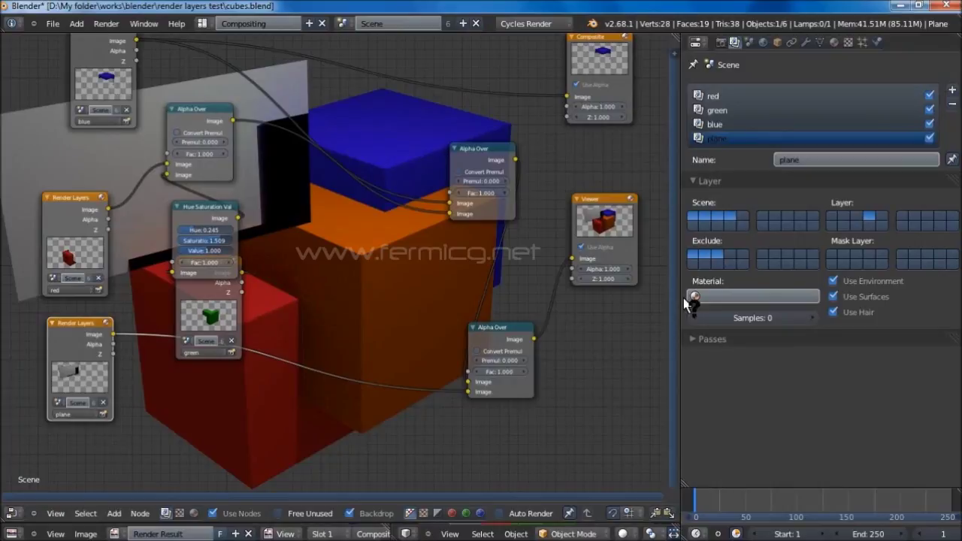
click(106, 23)
click(108, 36)
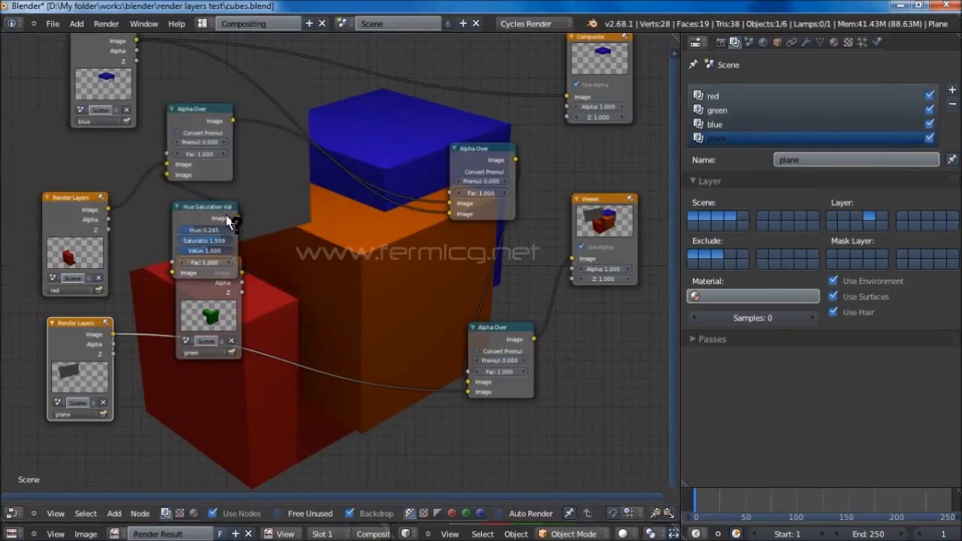
- Insert an RGB Curves node between the plane's Render Layers node and the new Alpha Over node
scroll(281, 220, down, 2)
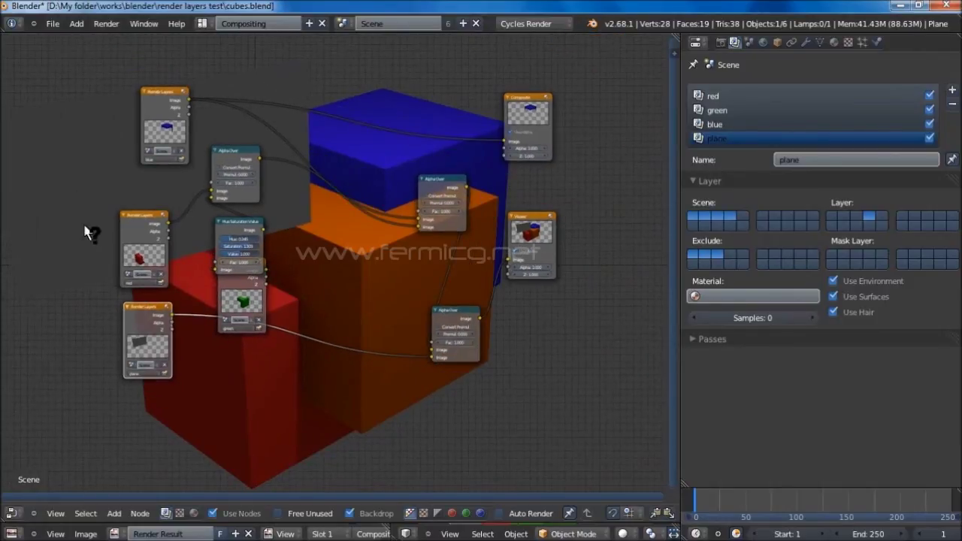
scroll(150, 316, up, 1)
scroll(151, 315, up, 1)
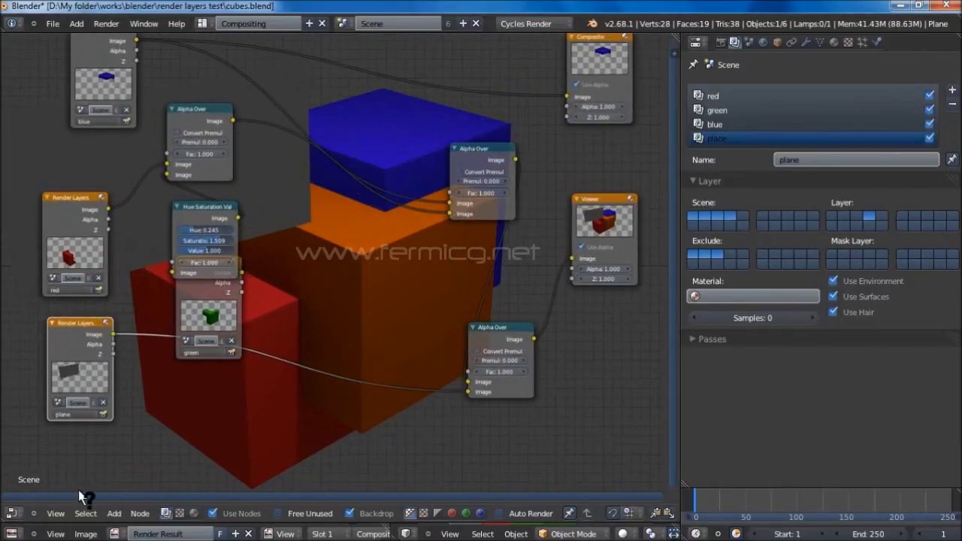
click(114, 513)
mouse_move(139, 444)
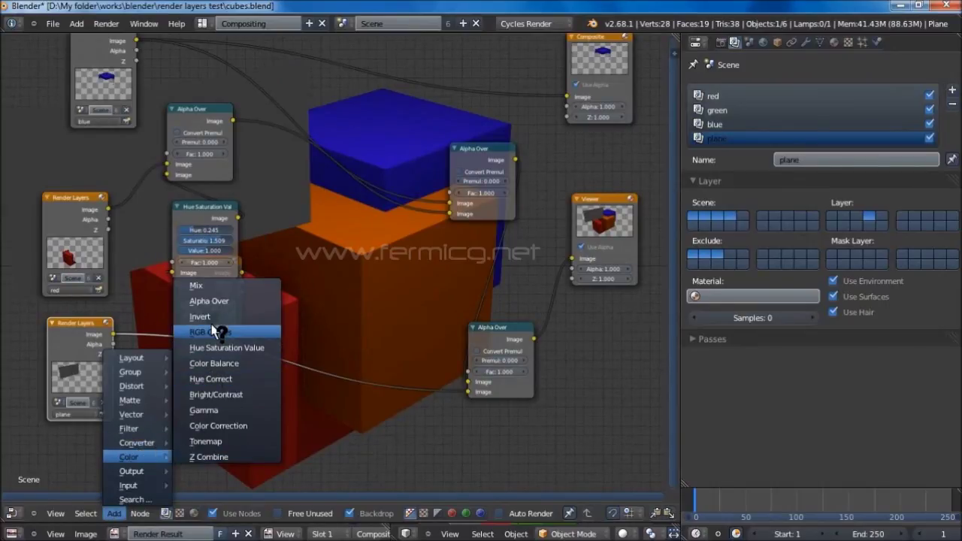
click(218, 332)
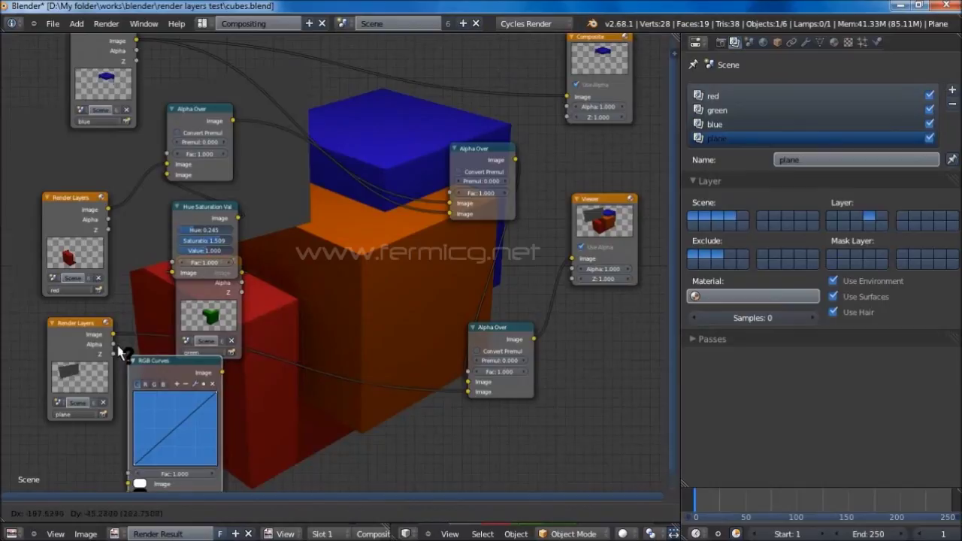
click(225, 351)
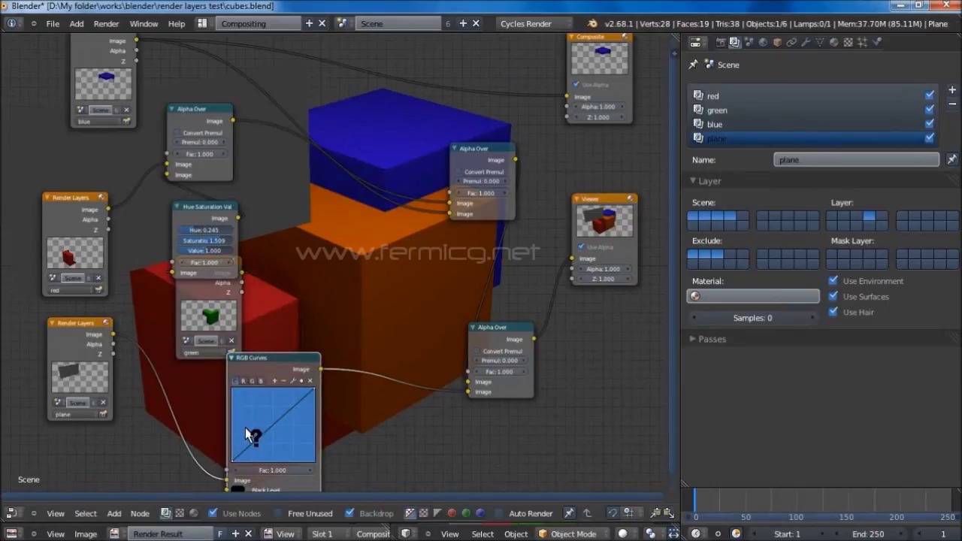
- Brighten the plane by pulling the RGB curve strongly upward near its dark end, at about X 0.12
drag(247, 426, 230, 397)
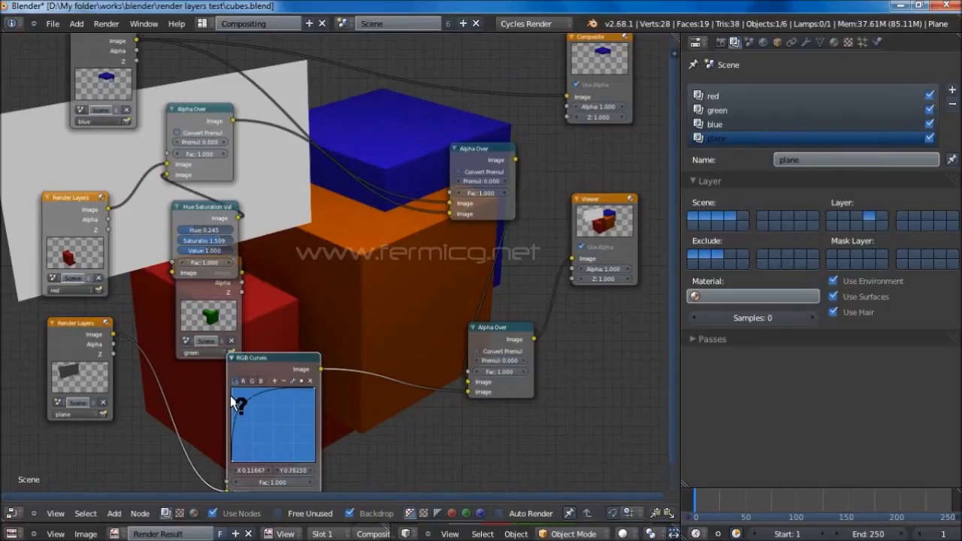
scroll(245, 178, down, 5)
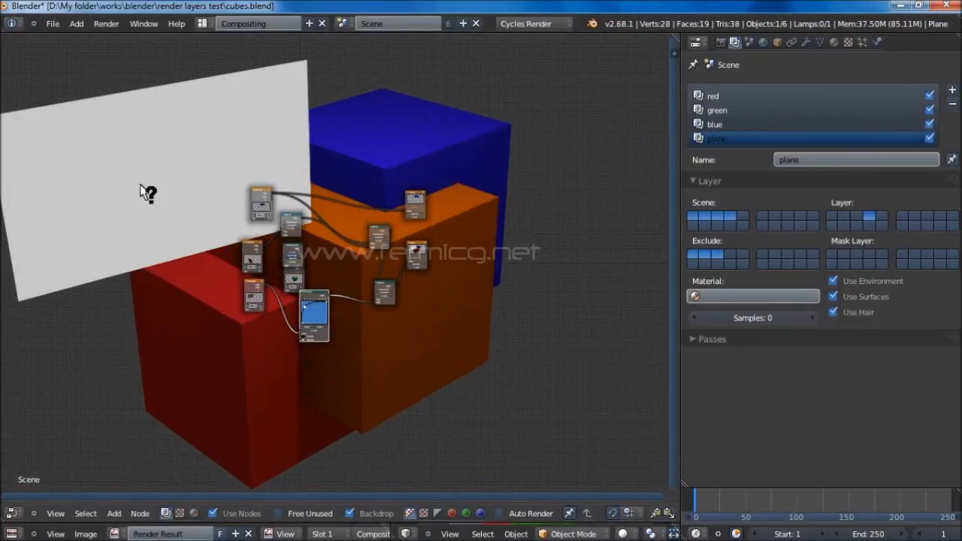
scroll(274, 272, up, 5)
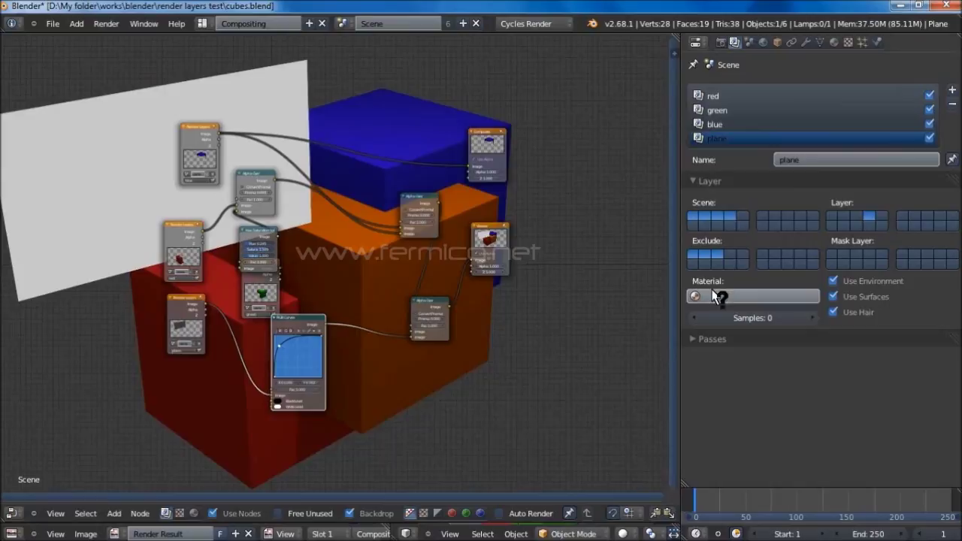
scroll(402, 310, up, 3)
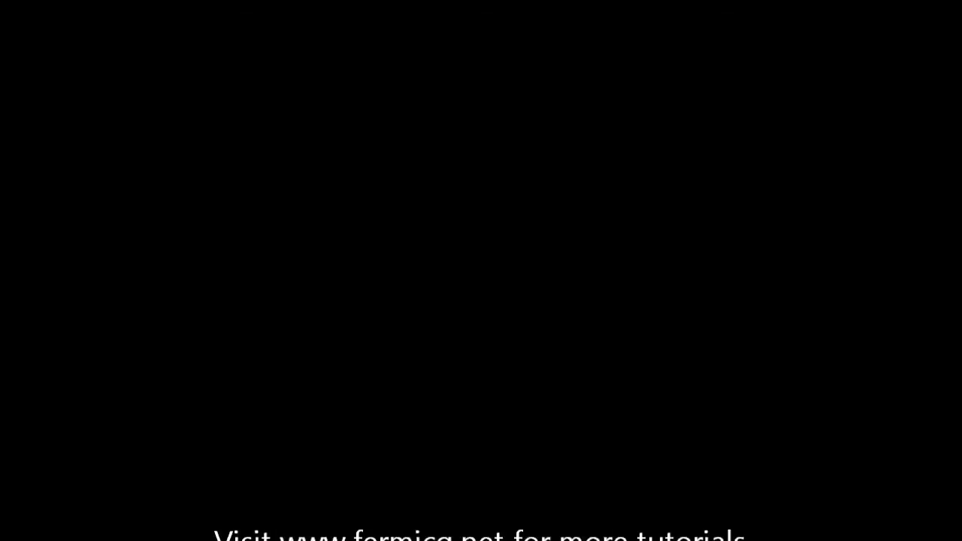